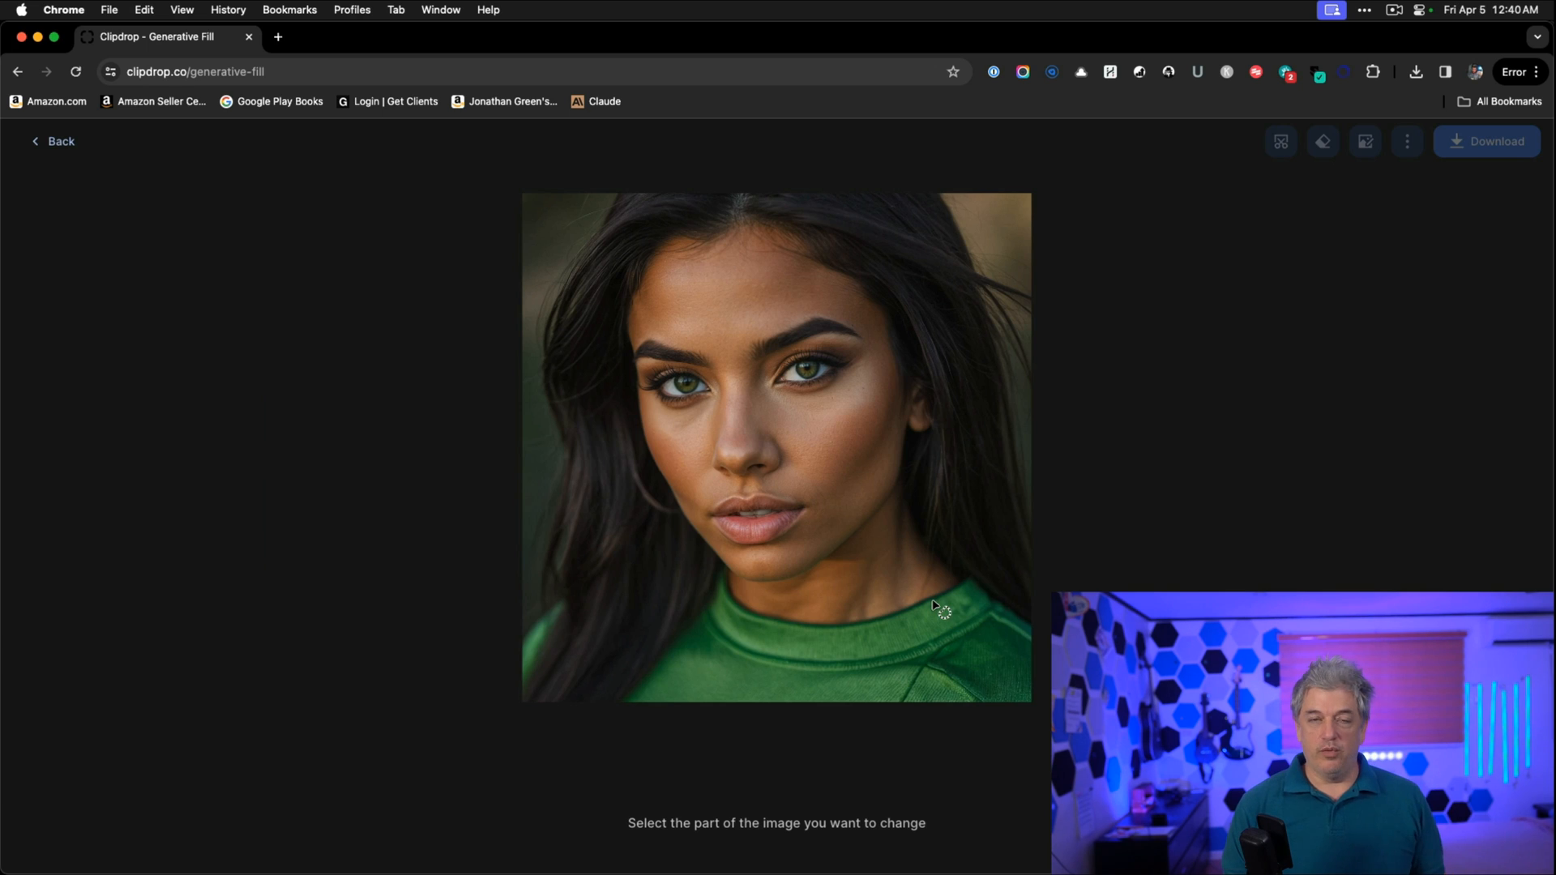
Lasso the woman's eyes and generate replacements from the prompt 'blue eyes'.
left_click_drag(827, 330, 621, 353)
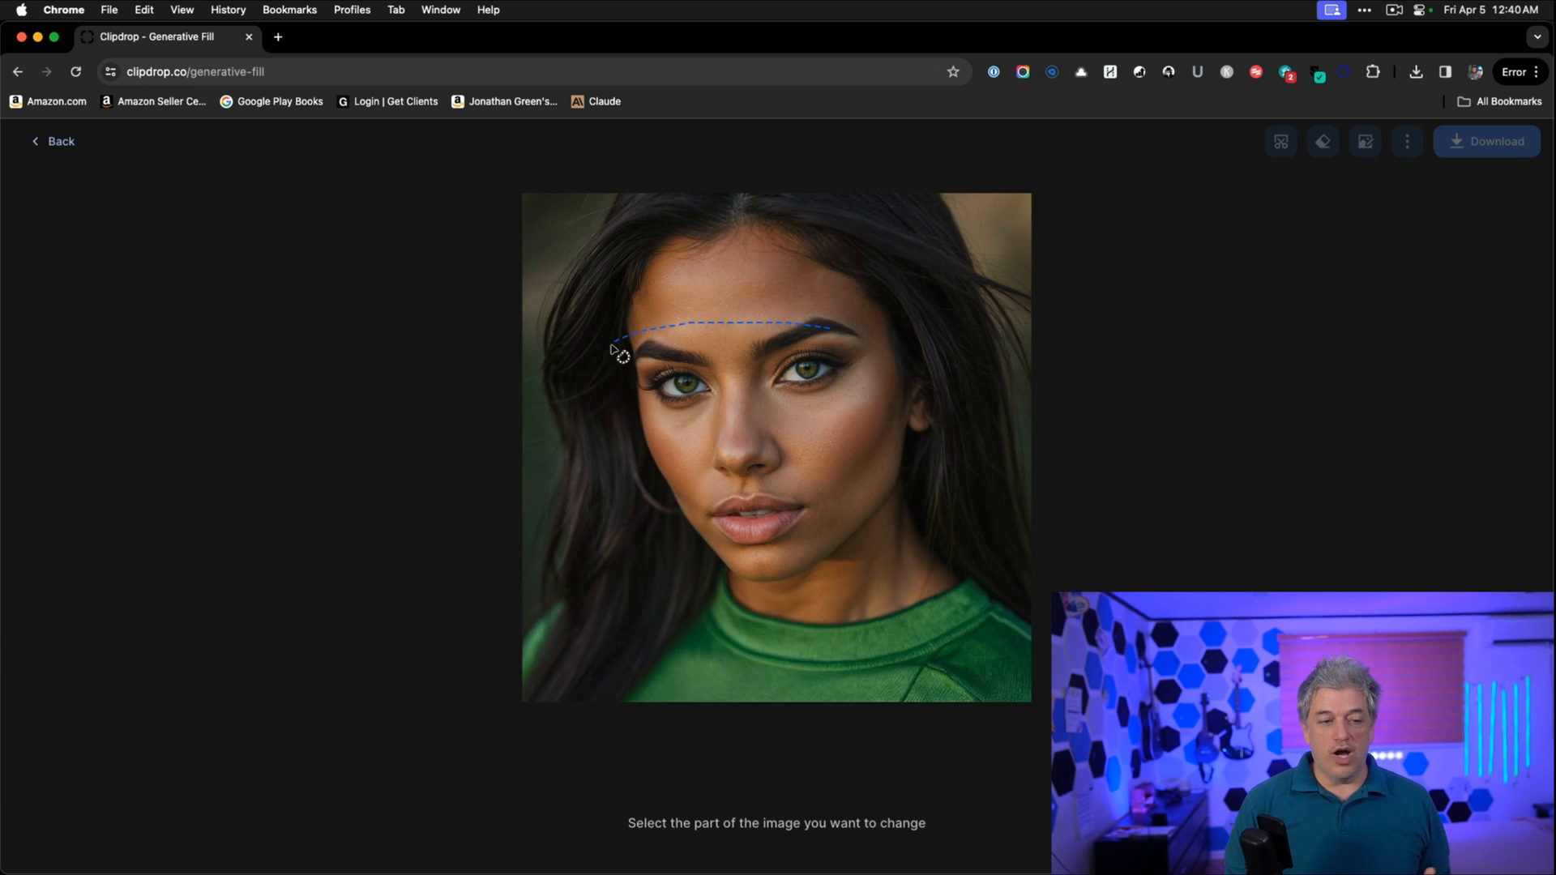
left_click_drag(809, 331, 808, 332)
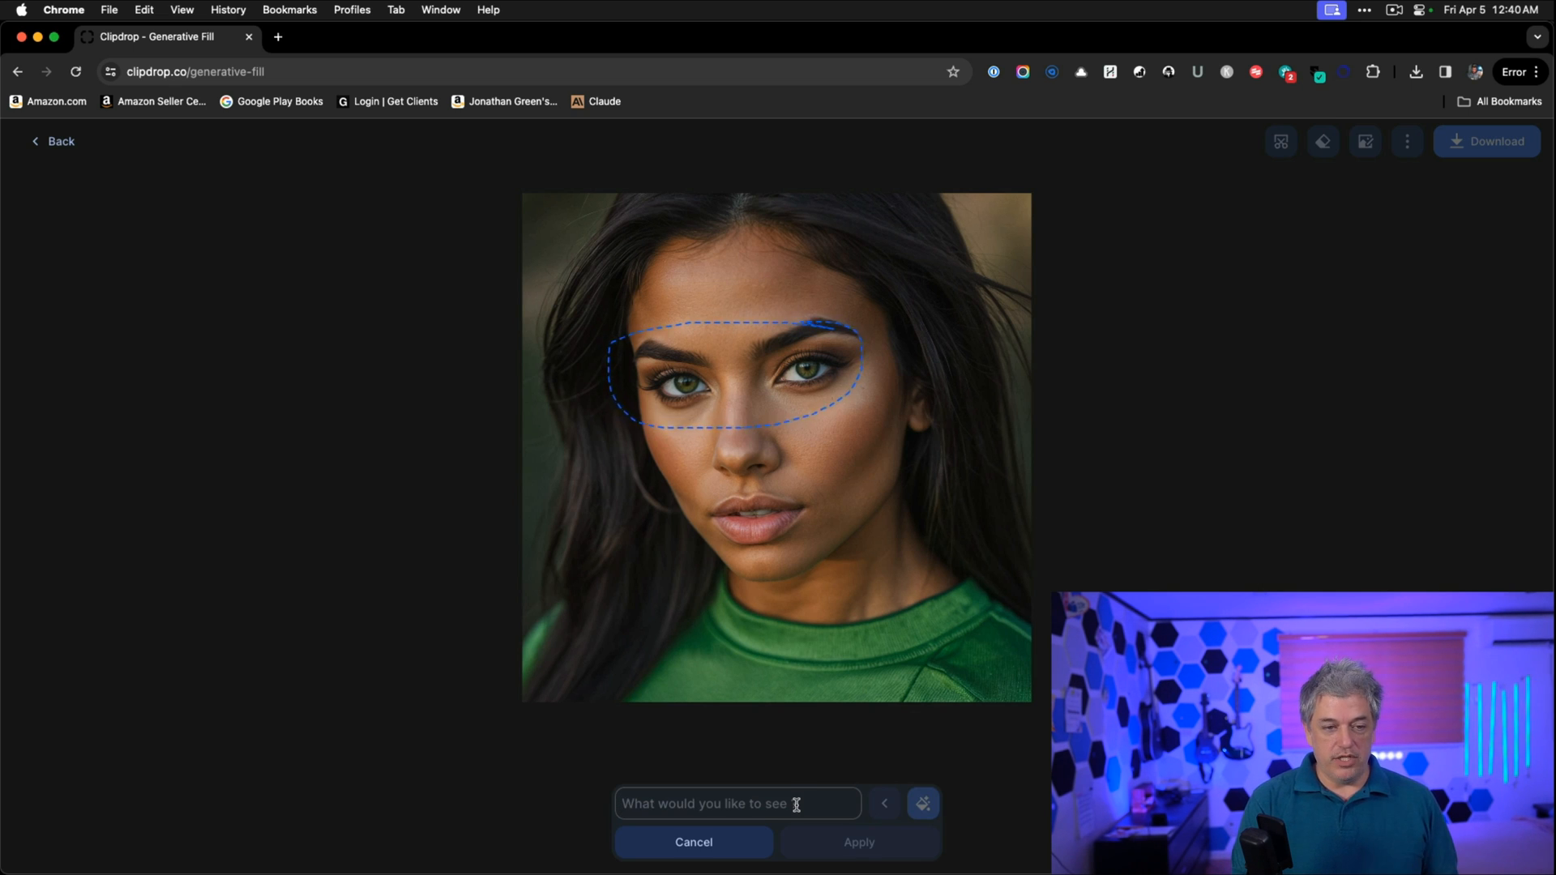
type("blue eyes")
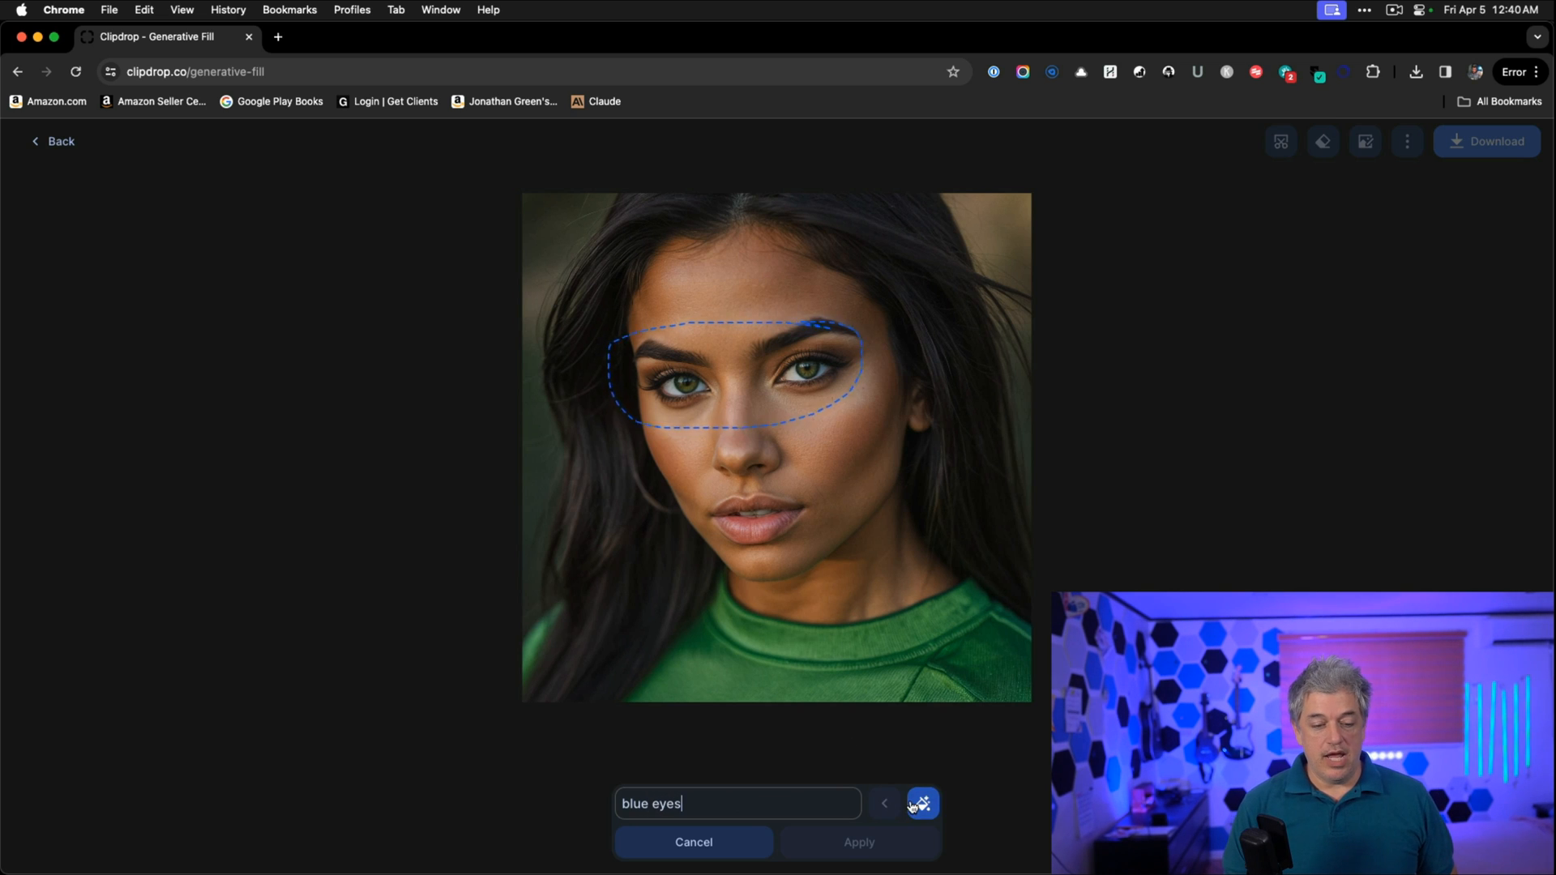
key("Return")
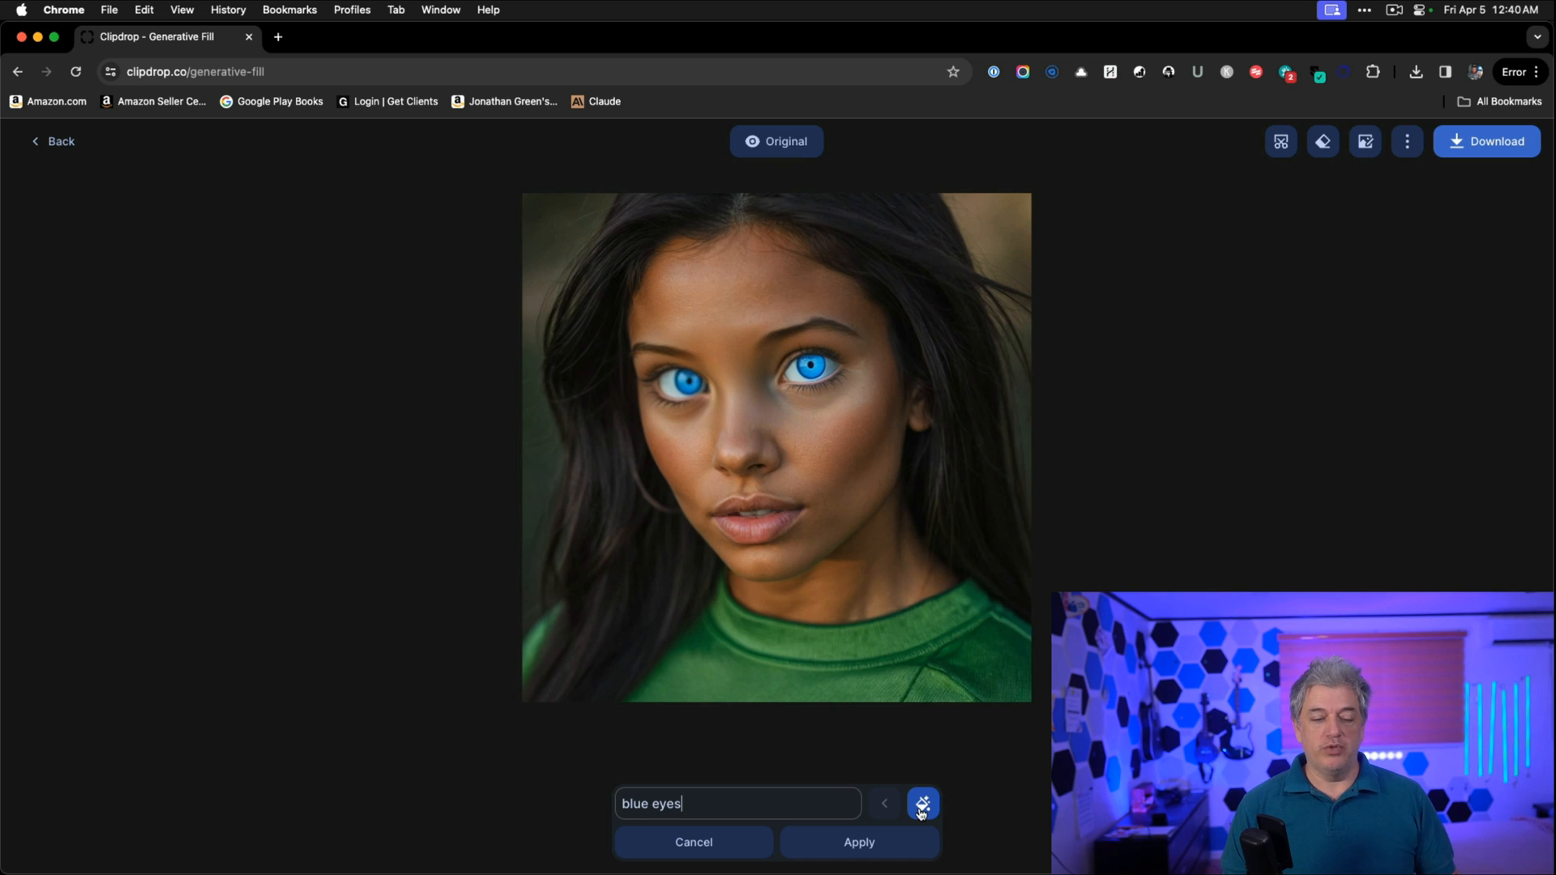
Regenerate the blue eyes, refine to 'natural blue eyes', and compare with the original face.
left_click(923, 806)
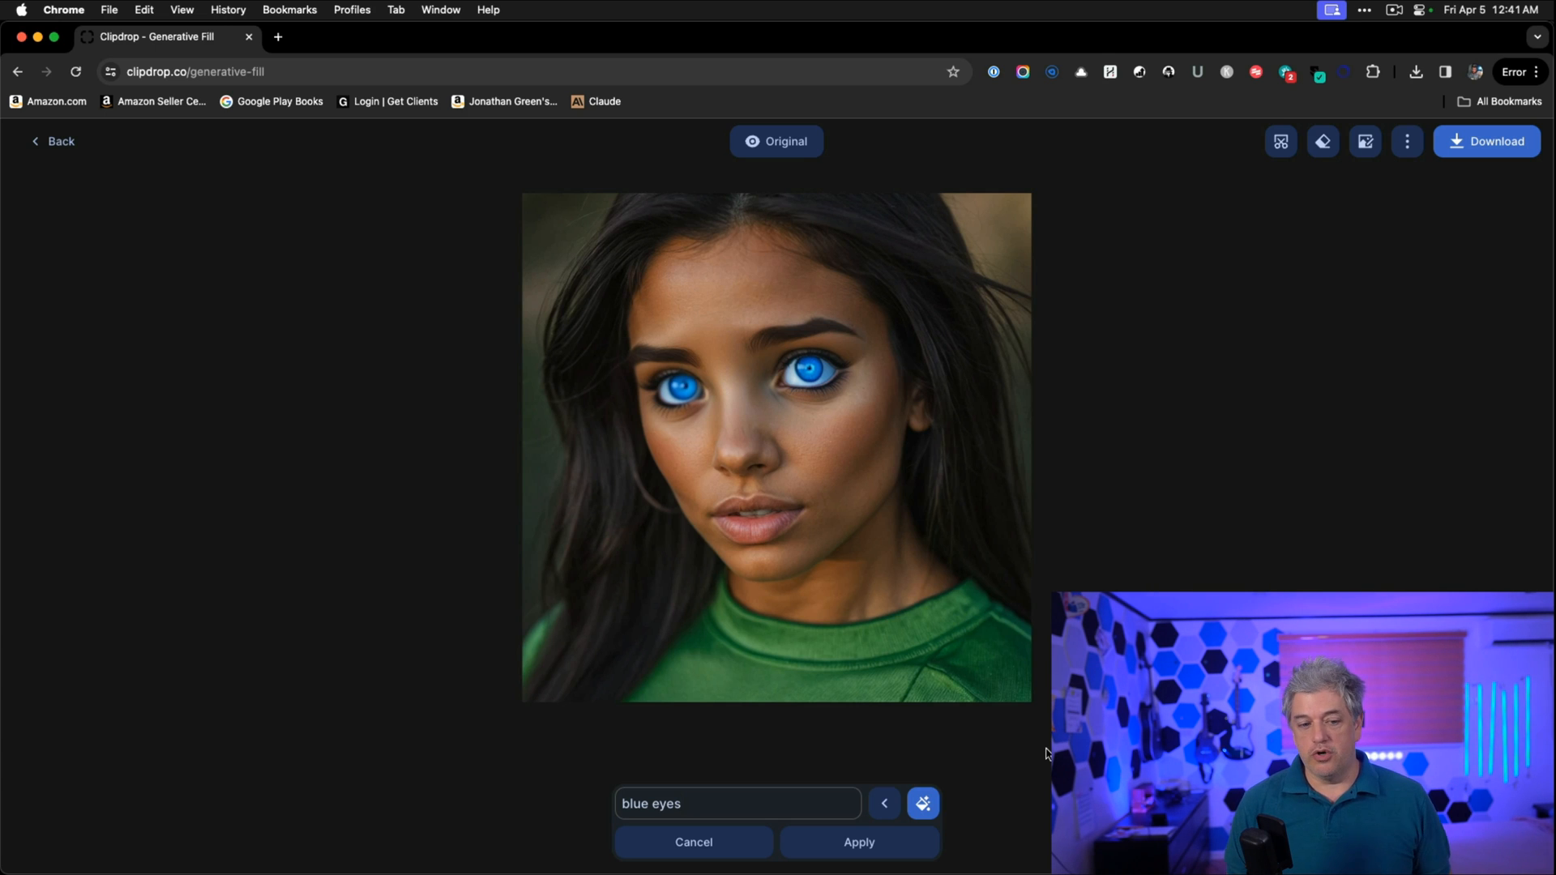
left_click(927, 803)
type("natural")
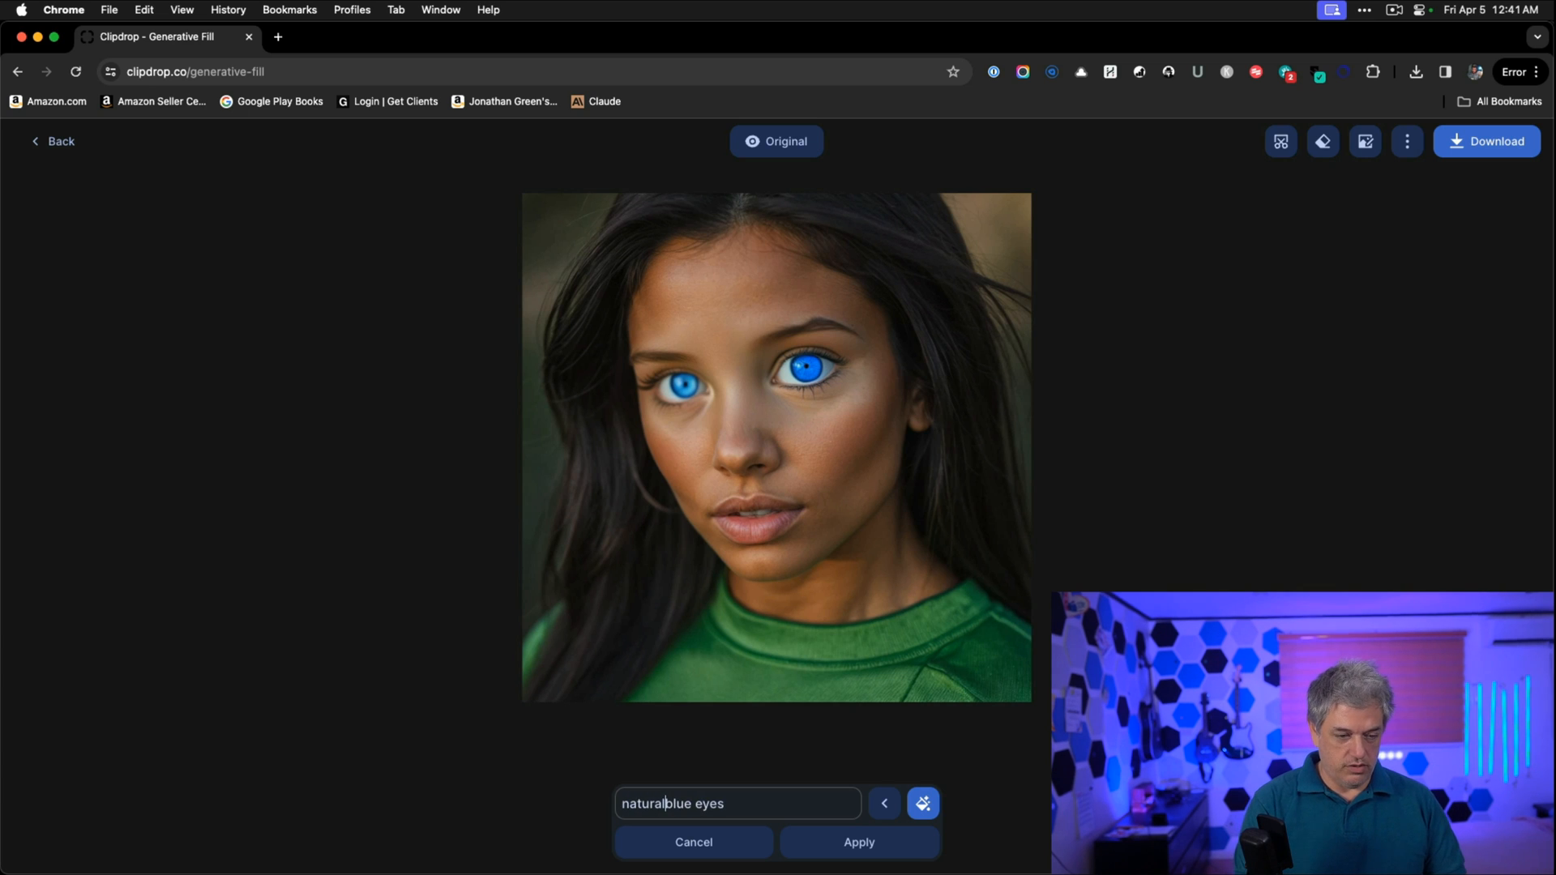
left_click(923, 803)
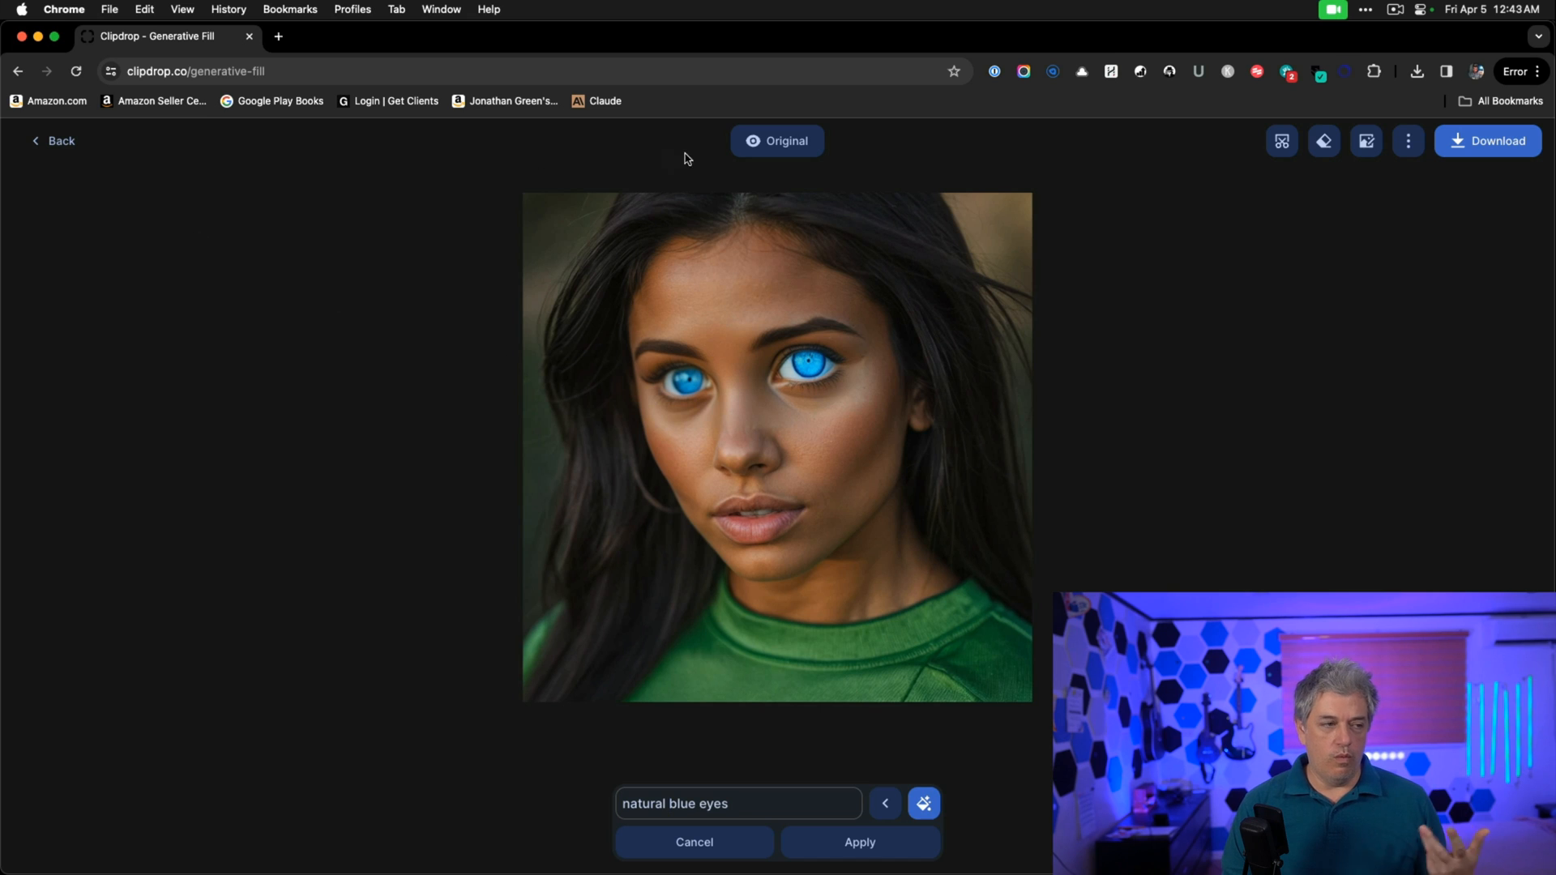
left_click(778, 140)
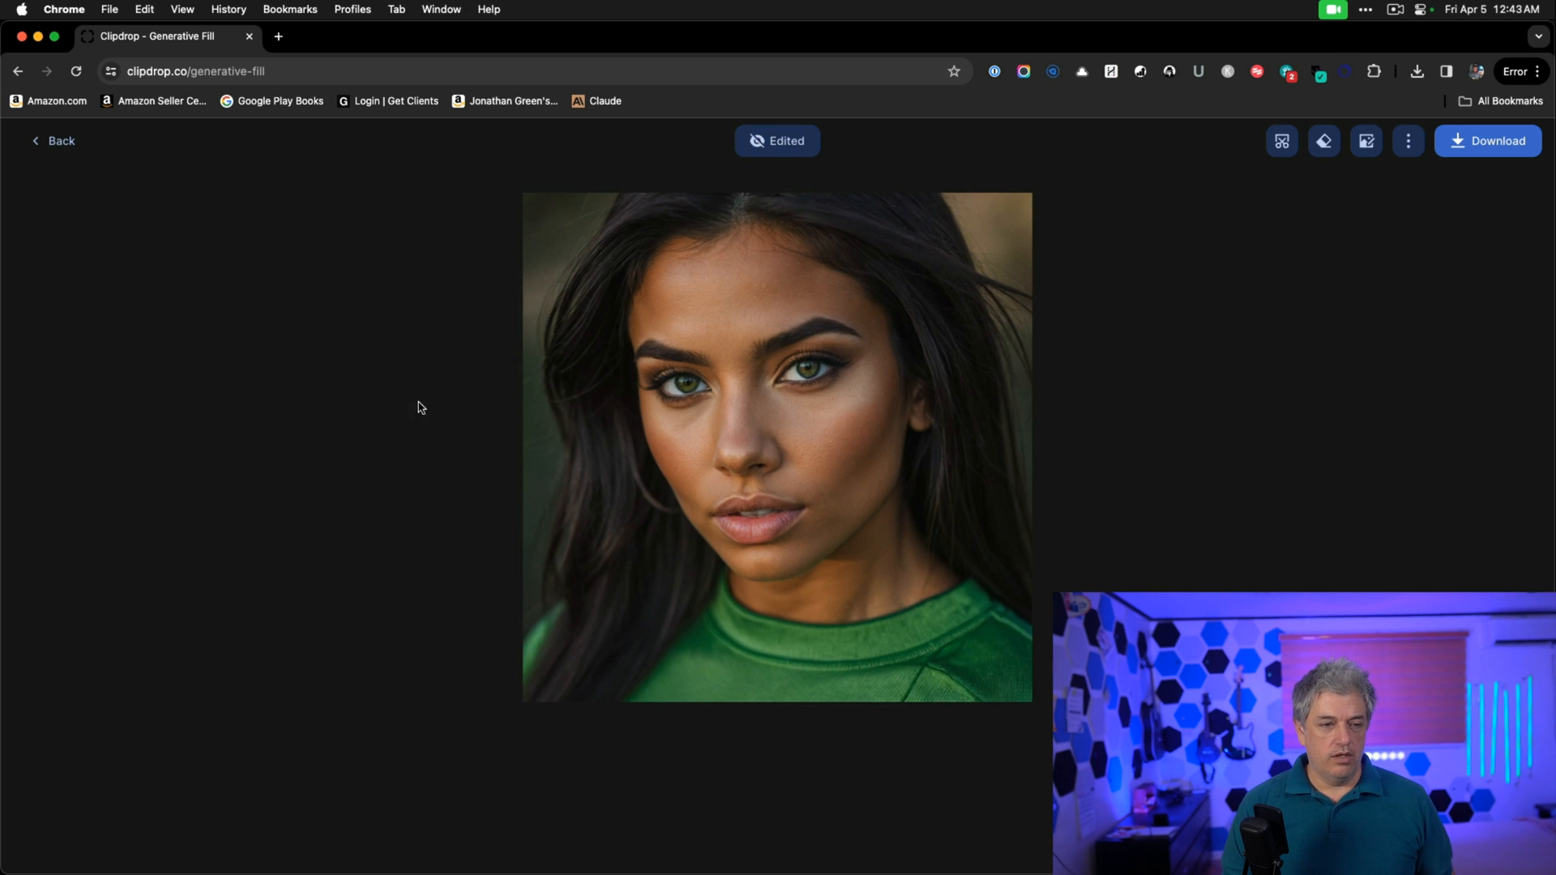
Load the anime swordswoman image and generate 'green eyes' over her lassoed eyes.
left_click(61, 141)
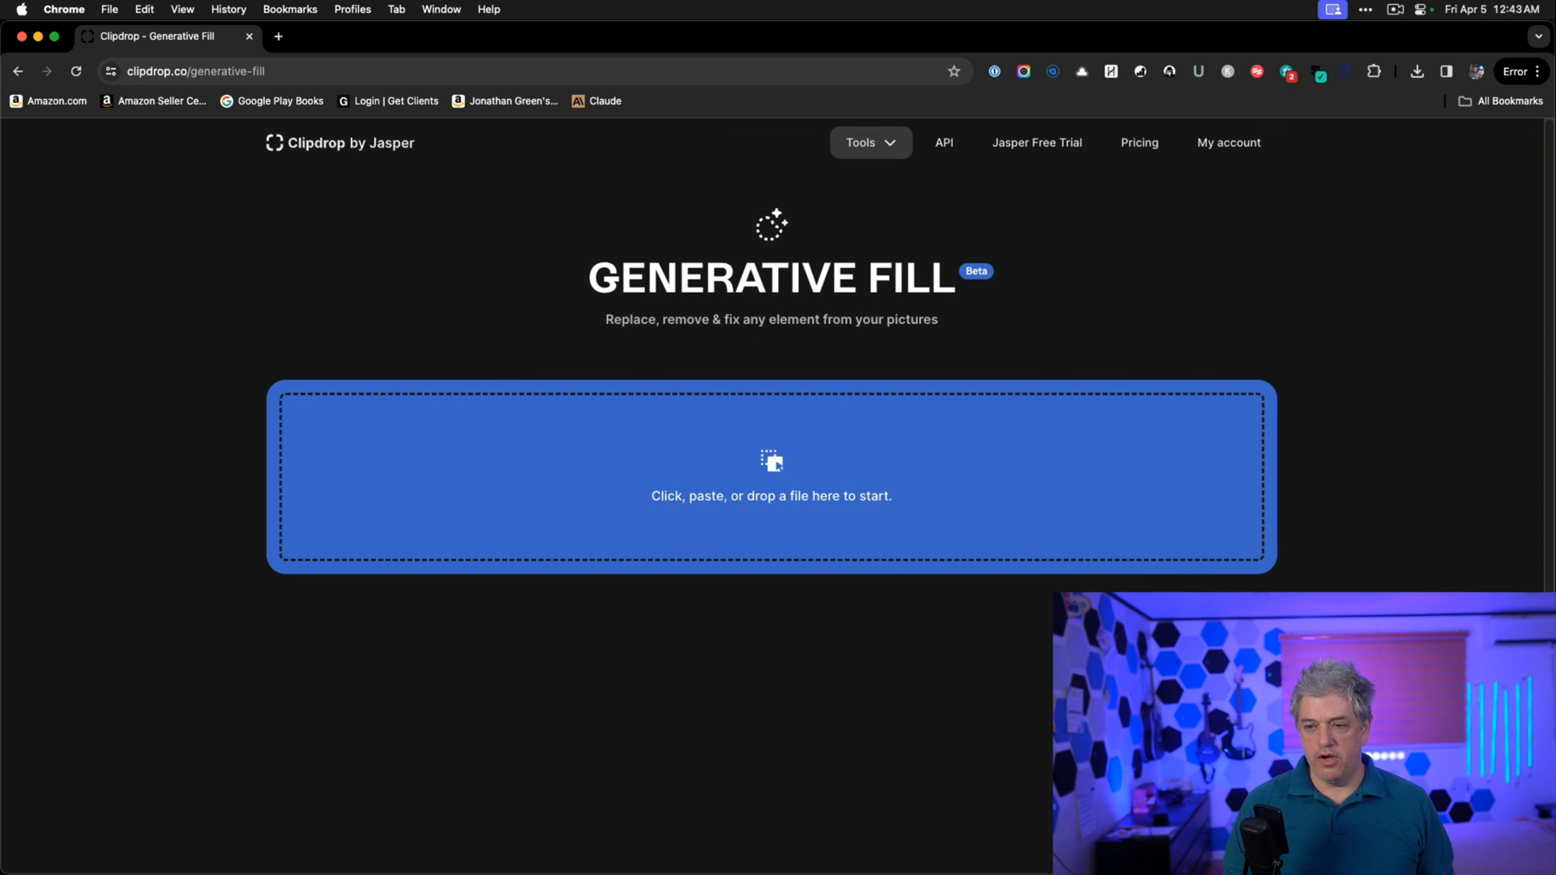
left_click_drag(827, 481, 826, 480)
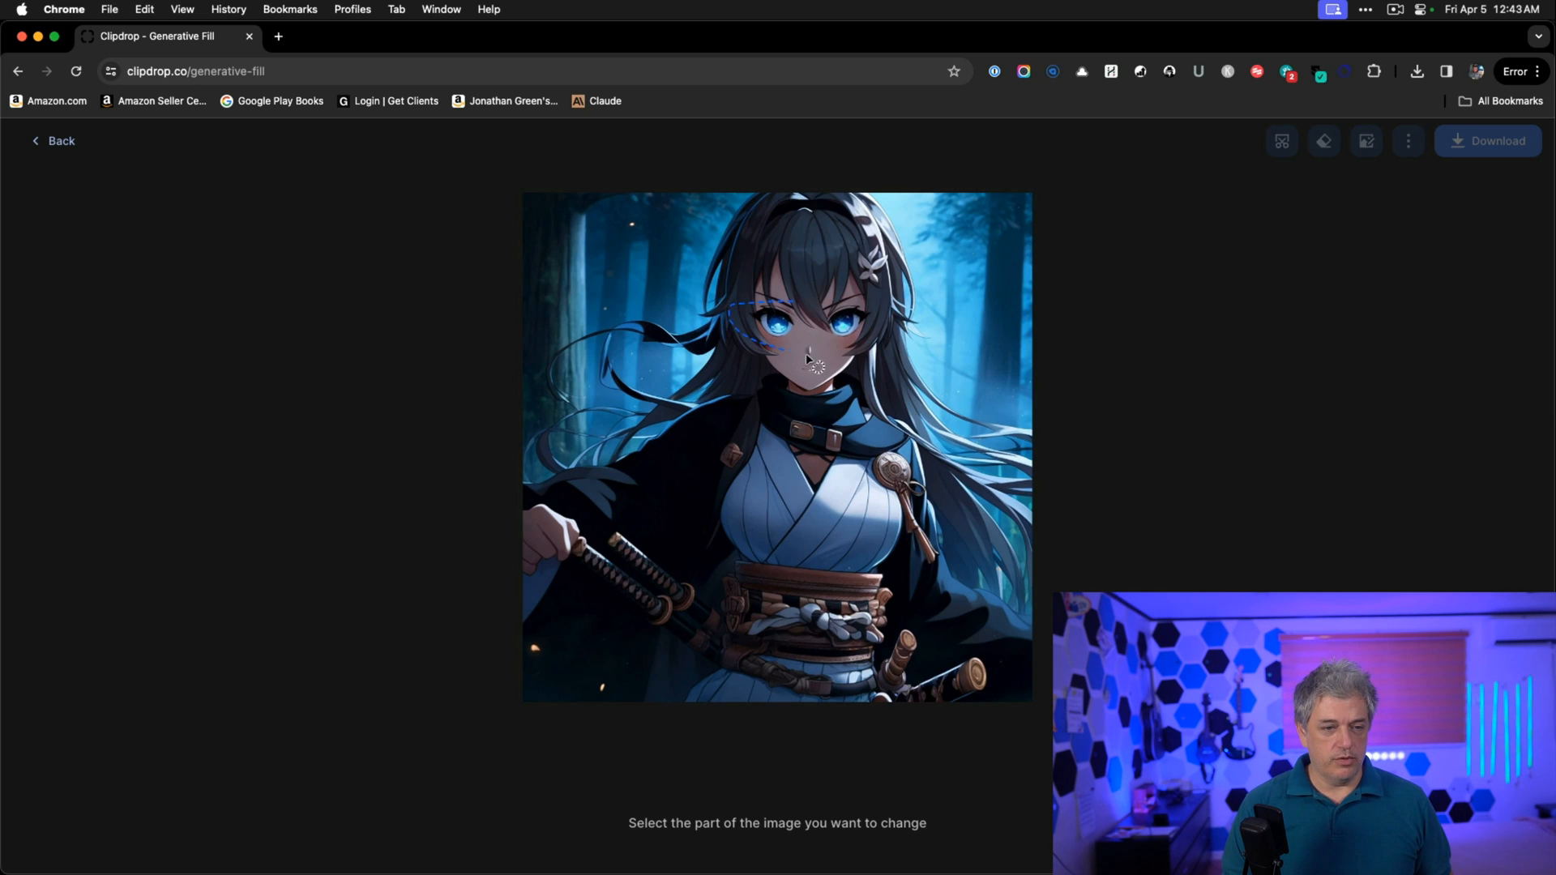
left_click_drag(807, 304, 805, 308)
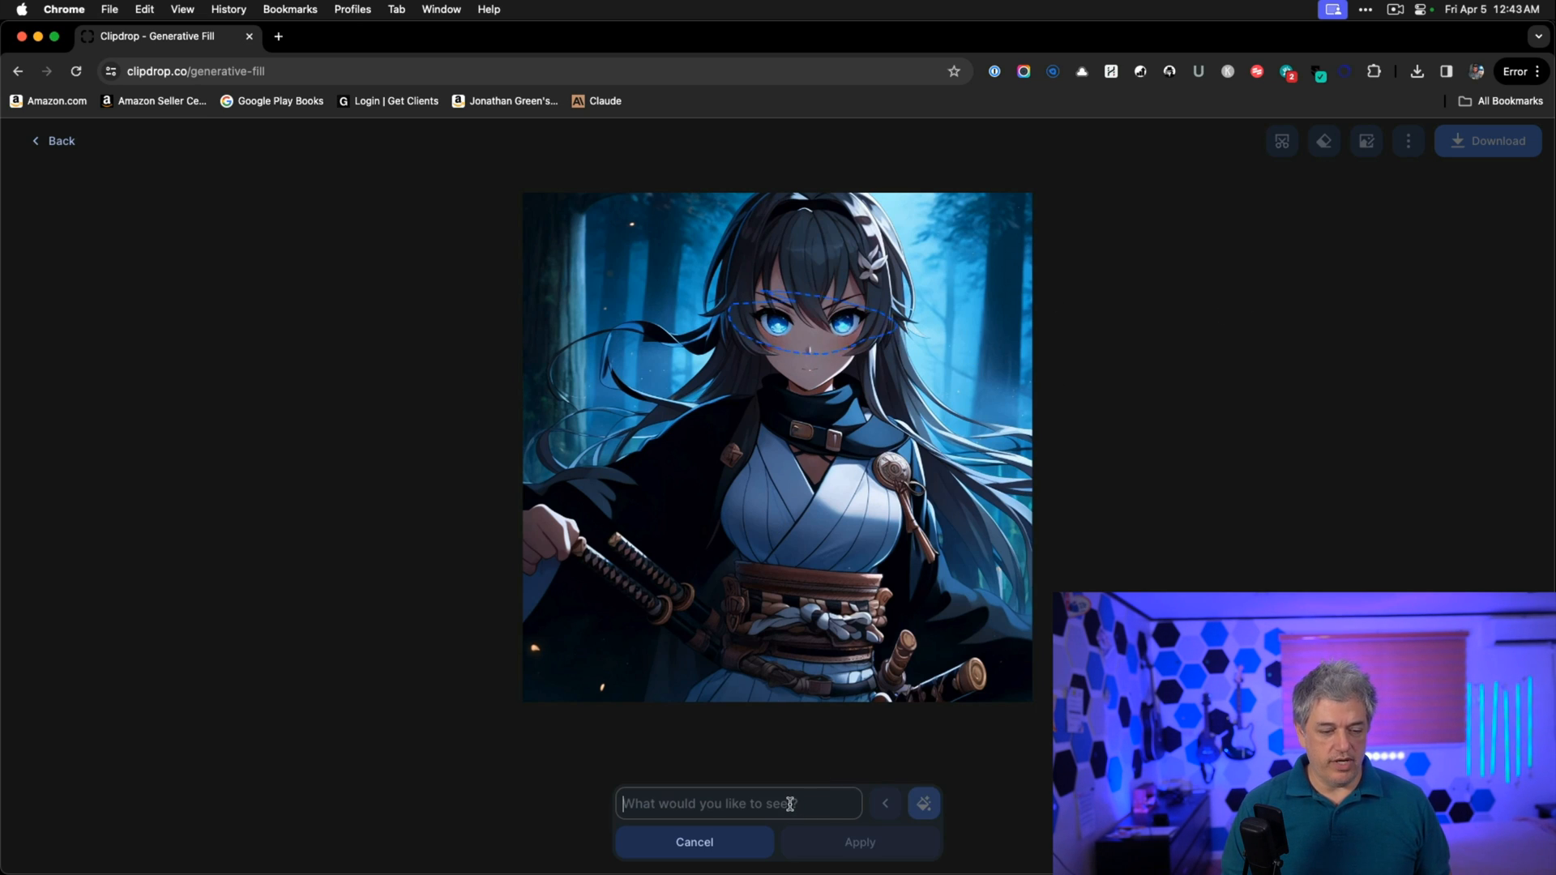
type("green eyes")
key("Return")
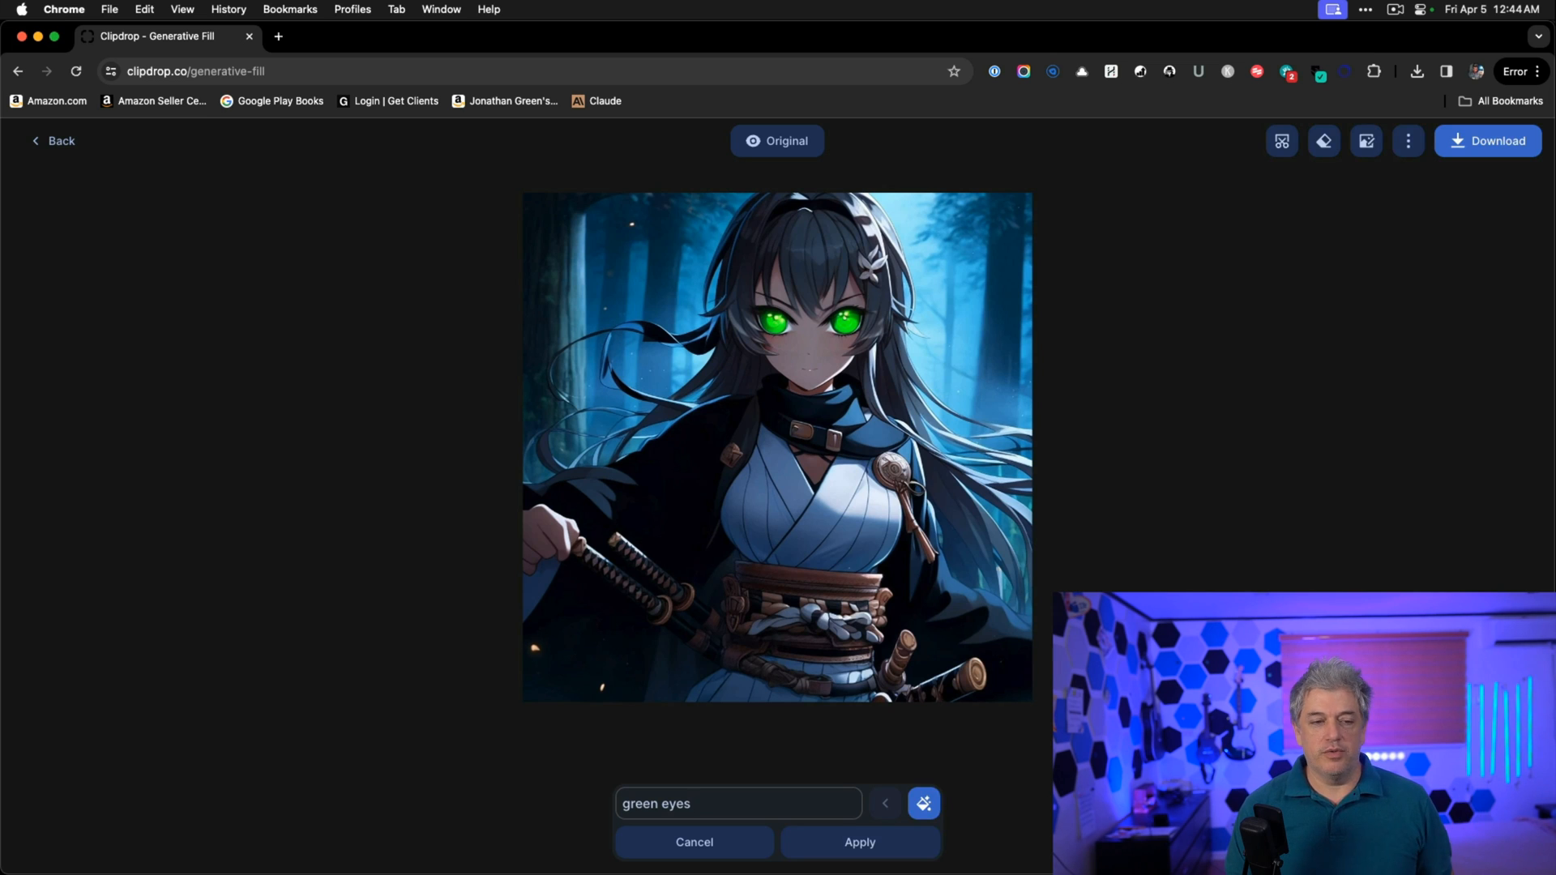
Regenerate the green eyes twice for alternative versions.
left_click(920, 805)
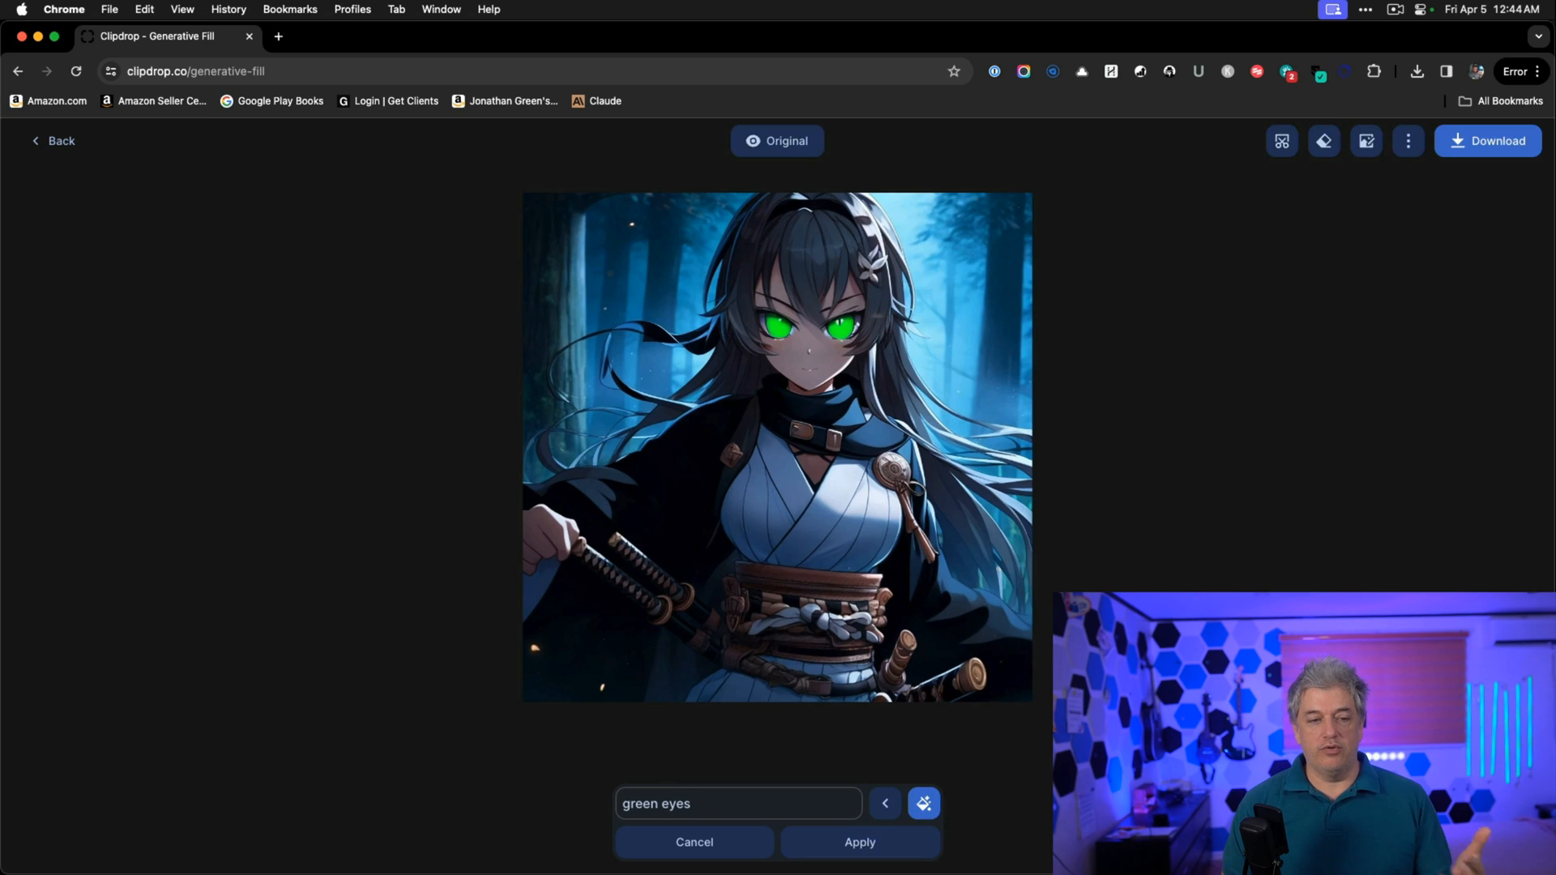
left_click(924, 803)
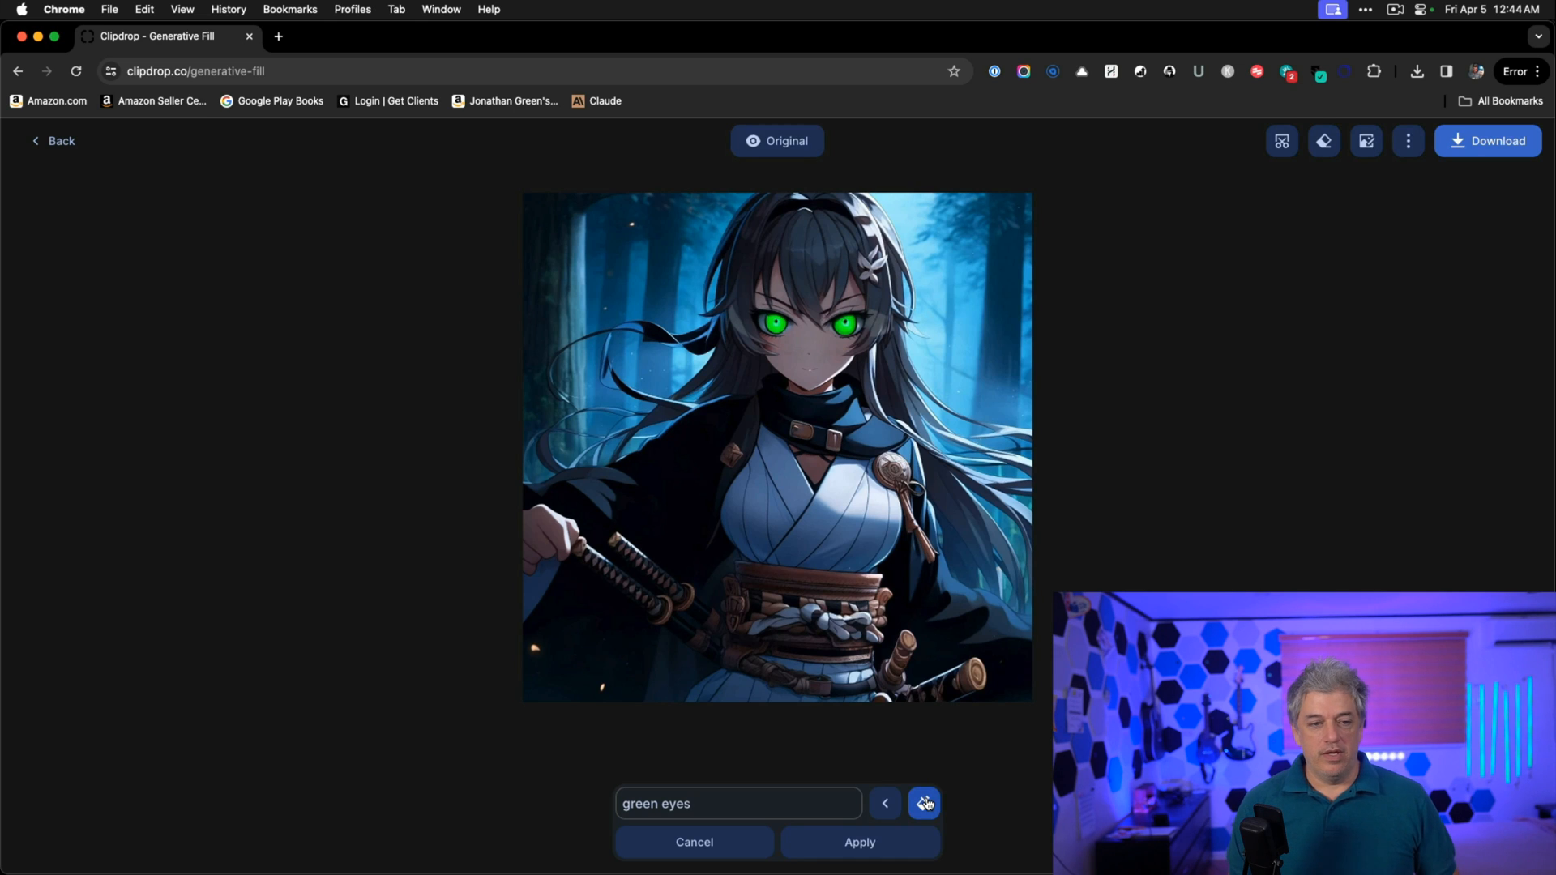
Paste the original anime image back and generate 'blond hair' over her lassoed hair.
left_click(37, 144)
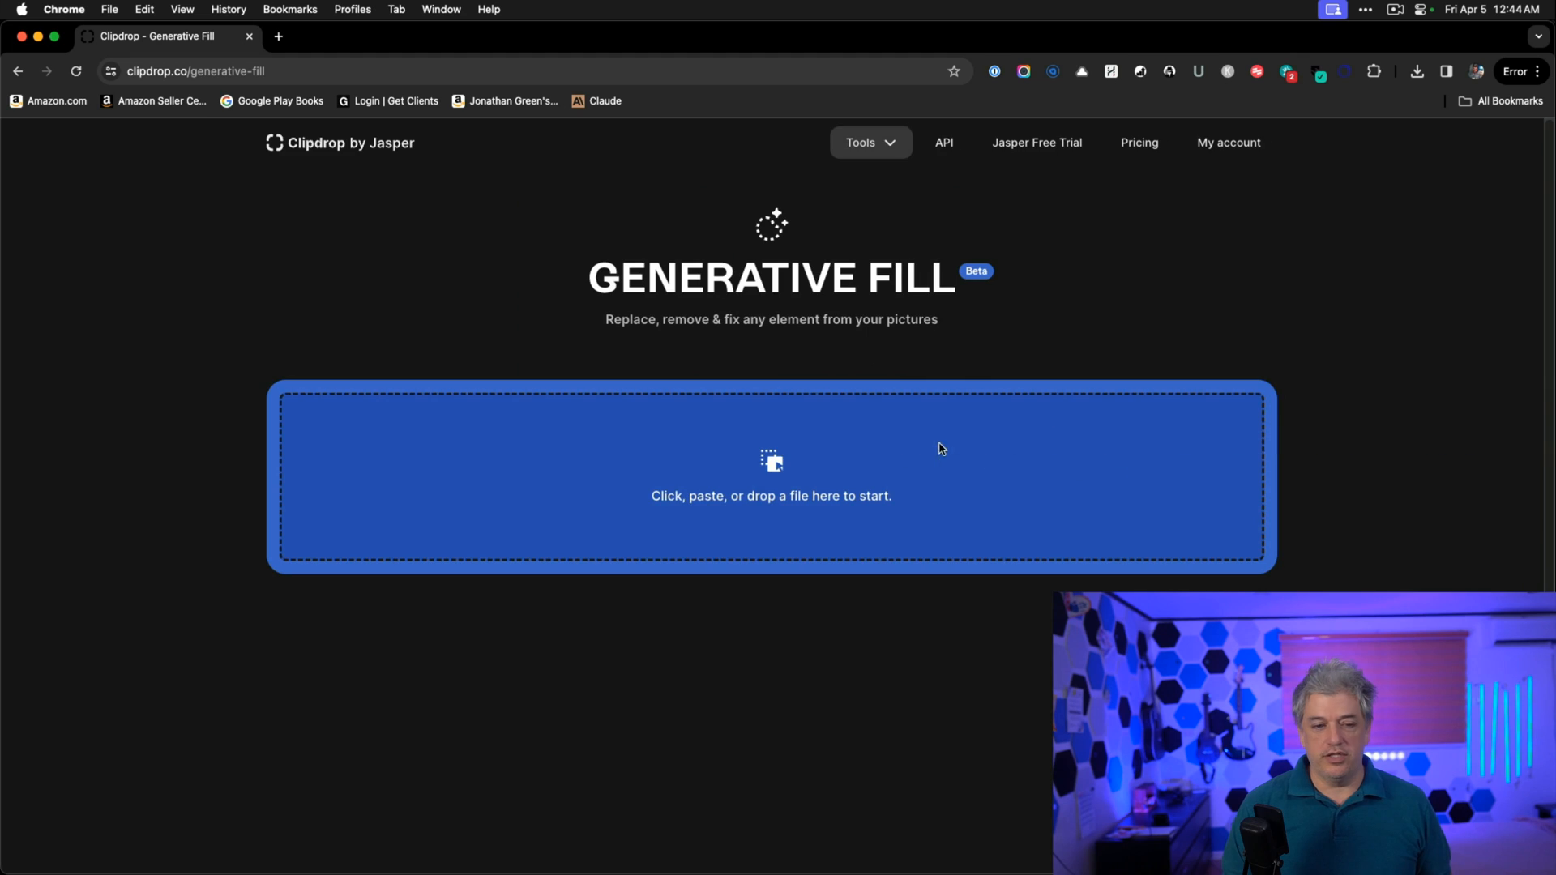
key("super+v")
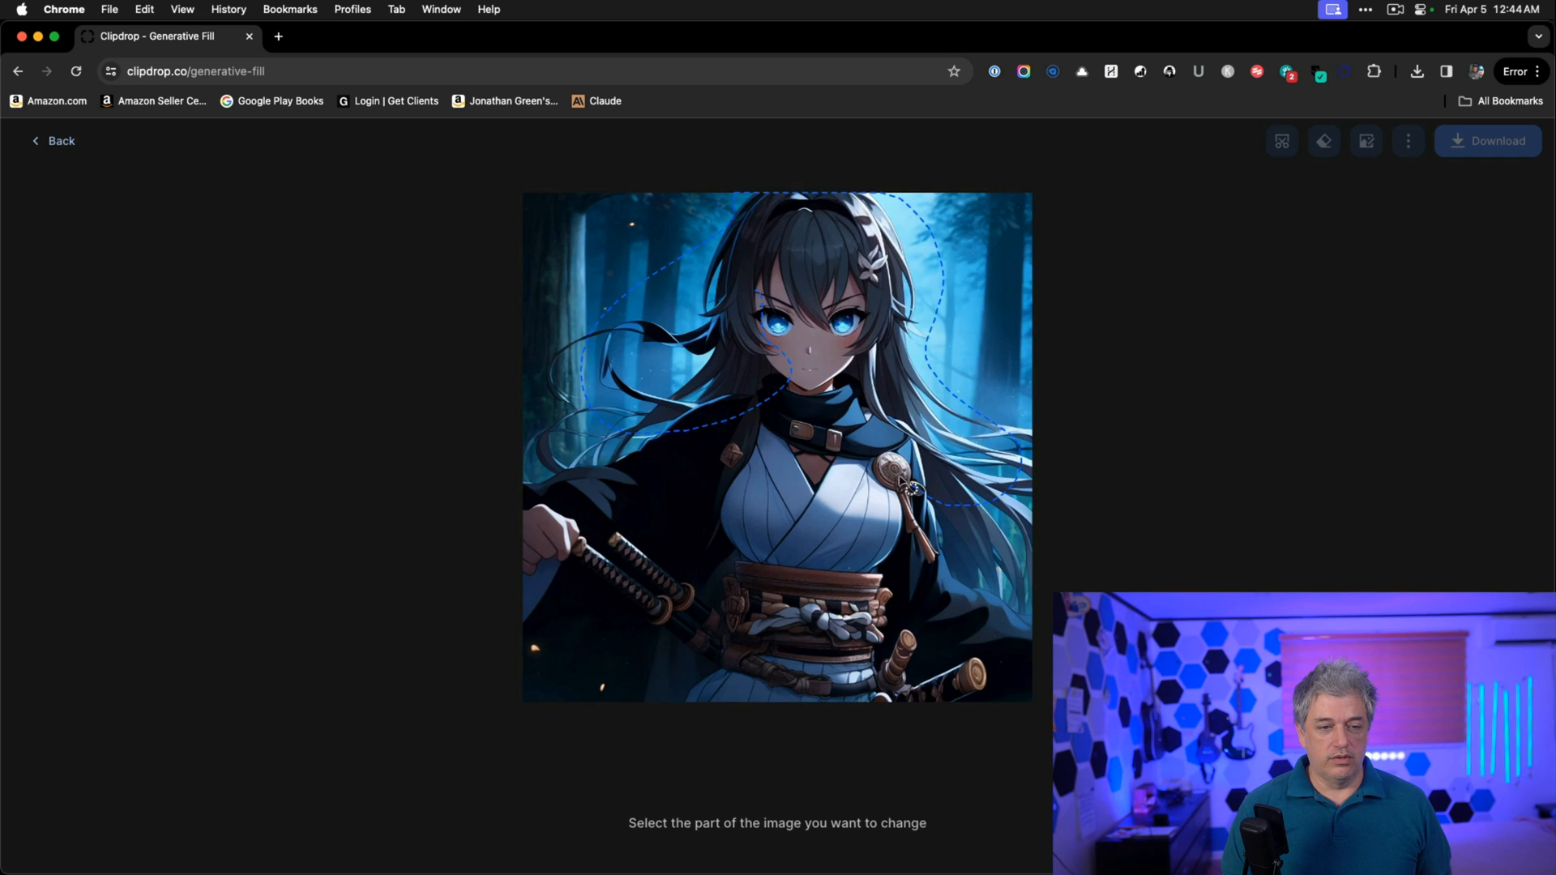
left_click(769, 304)
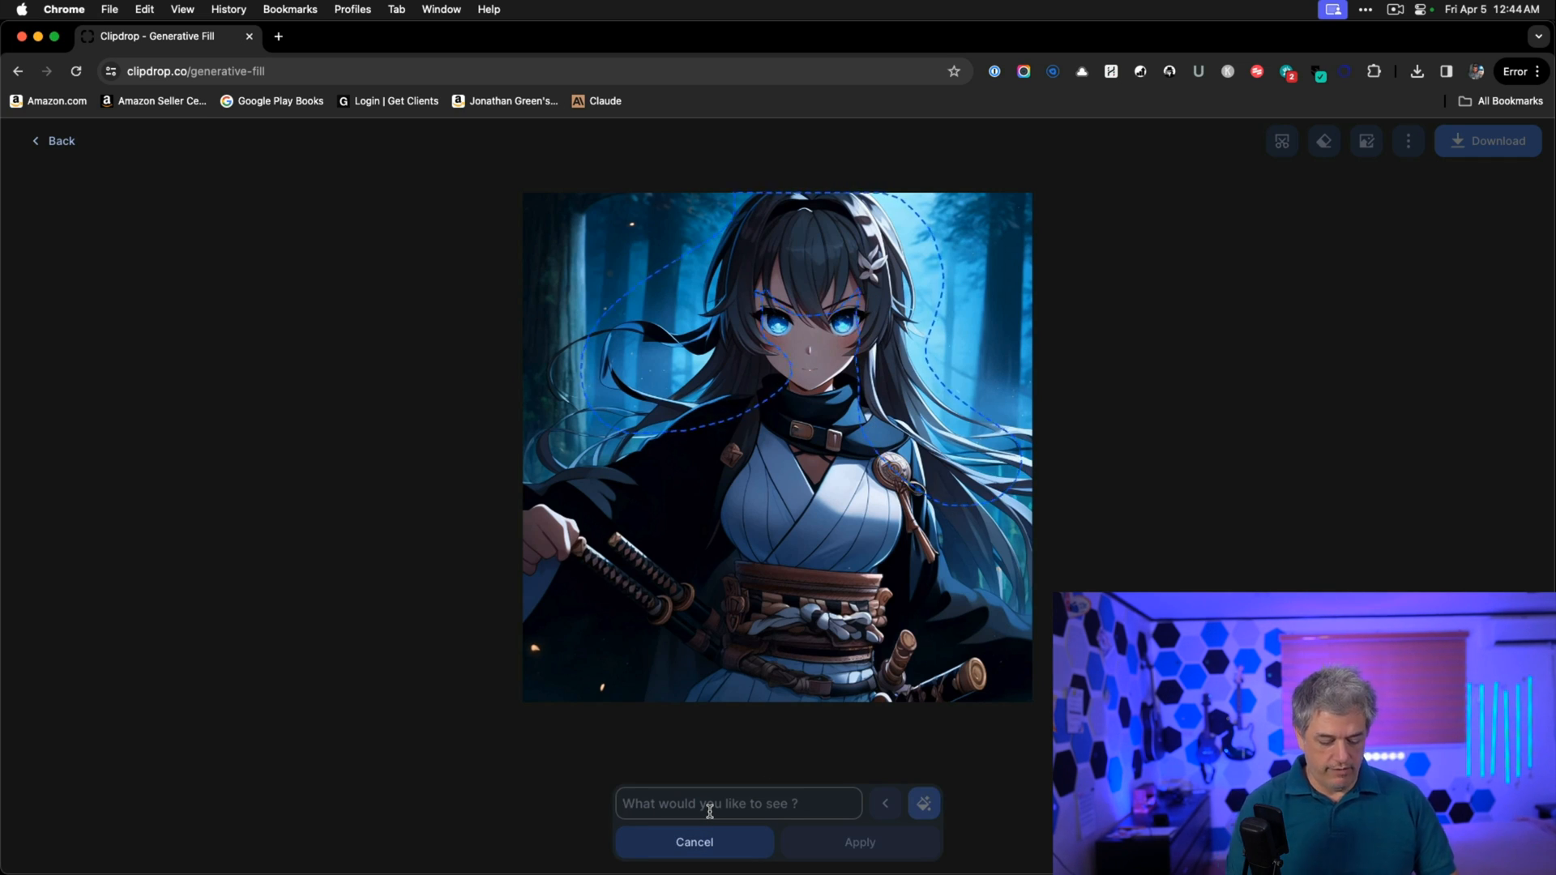
type("blond hair")
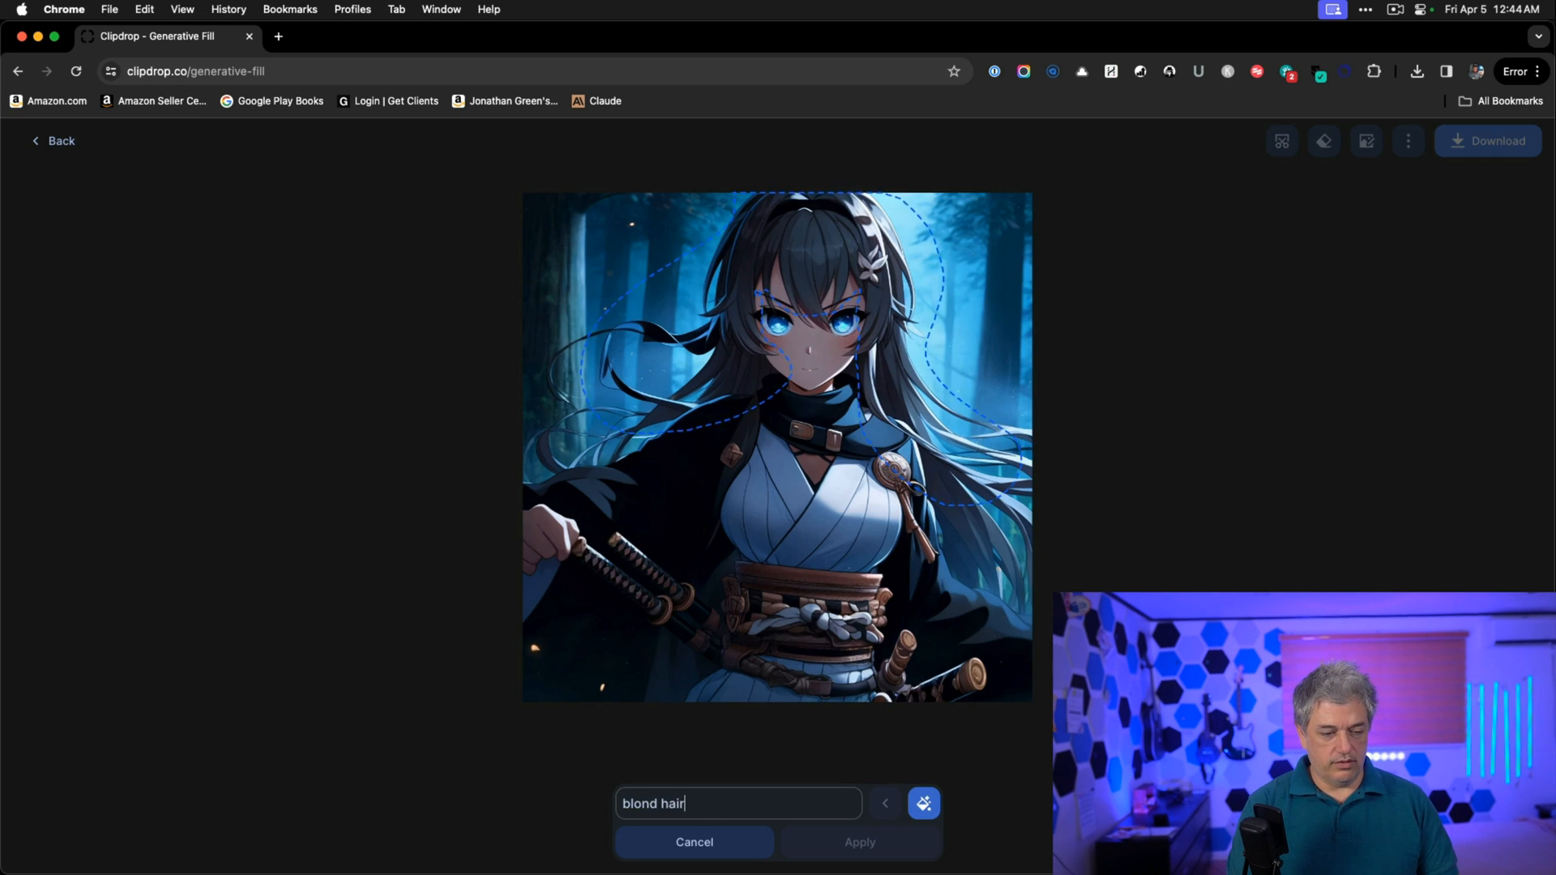
key("Return")
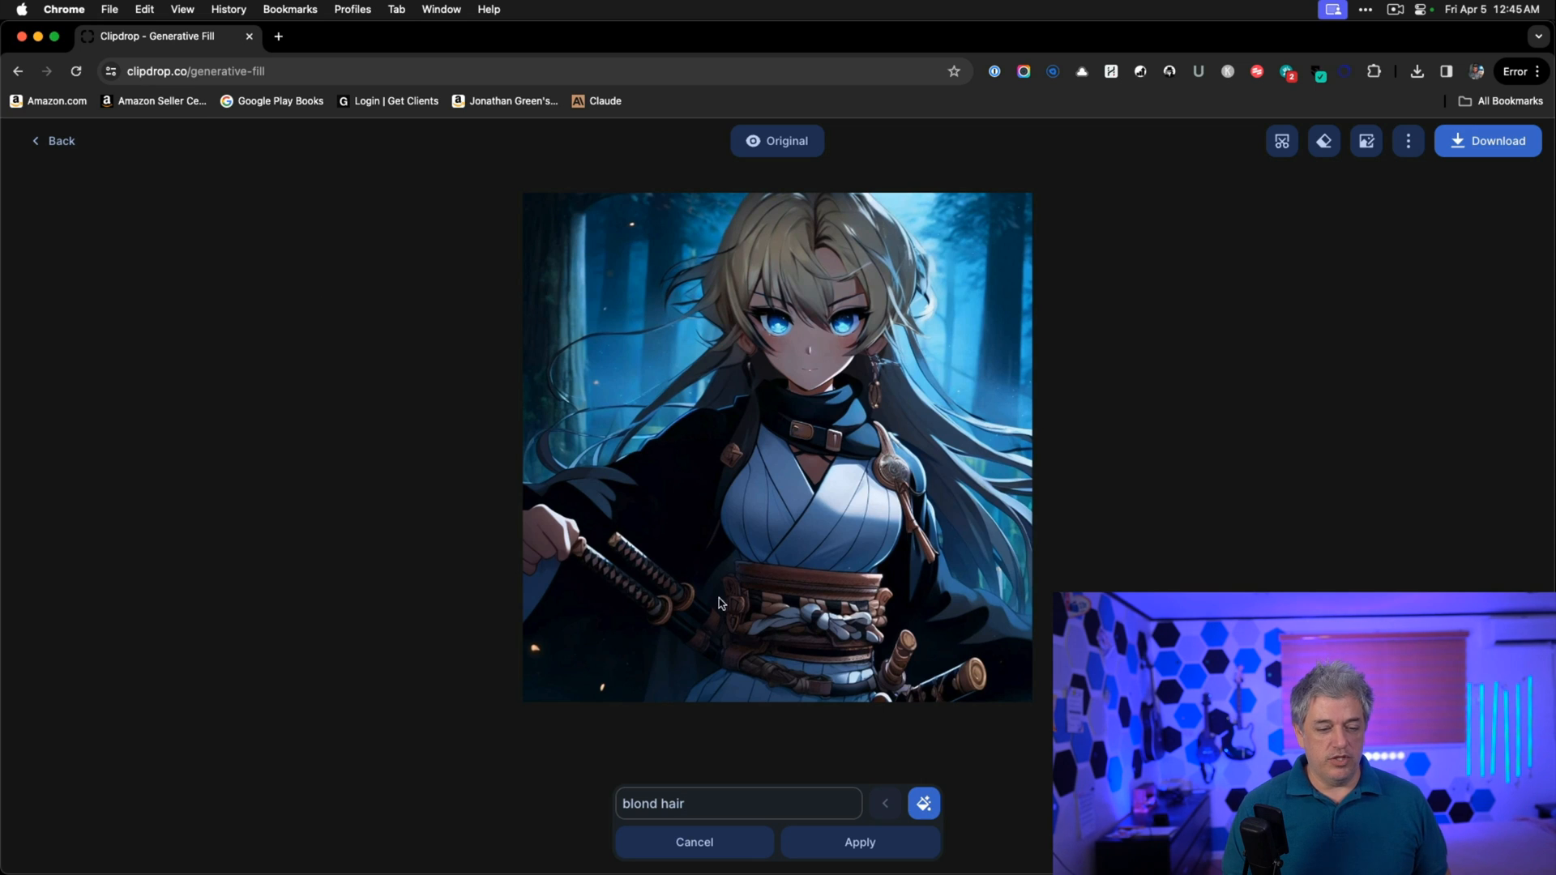
Apply the blond hair, generate an 'owl' left of her head, and download the result.
left_click(857, 840)
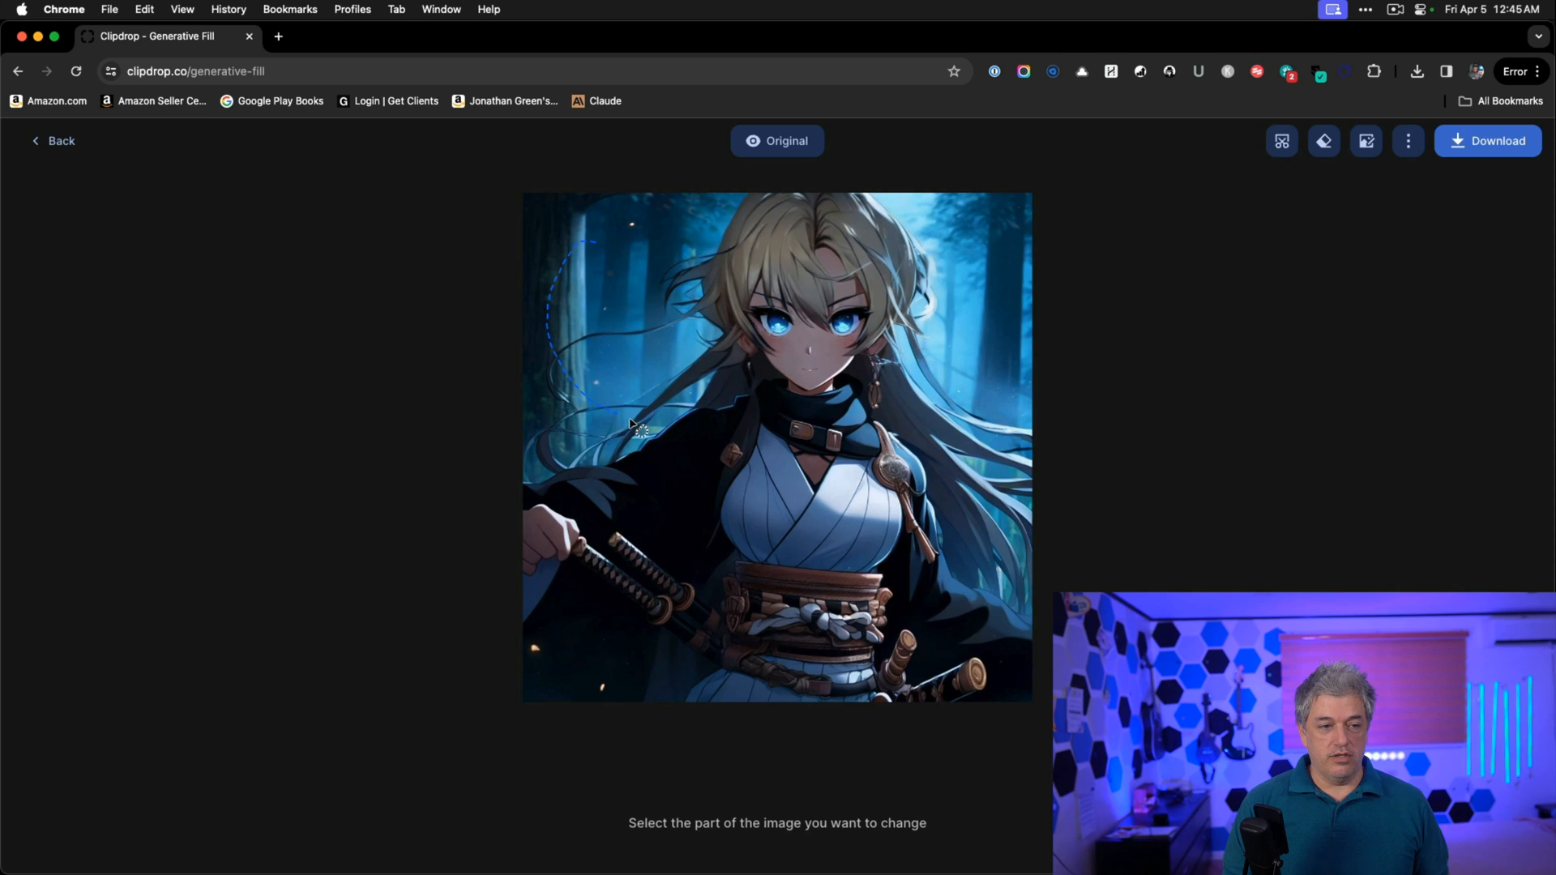
left_click_drag(645, 268, 663, 362)
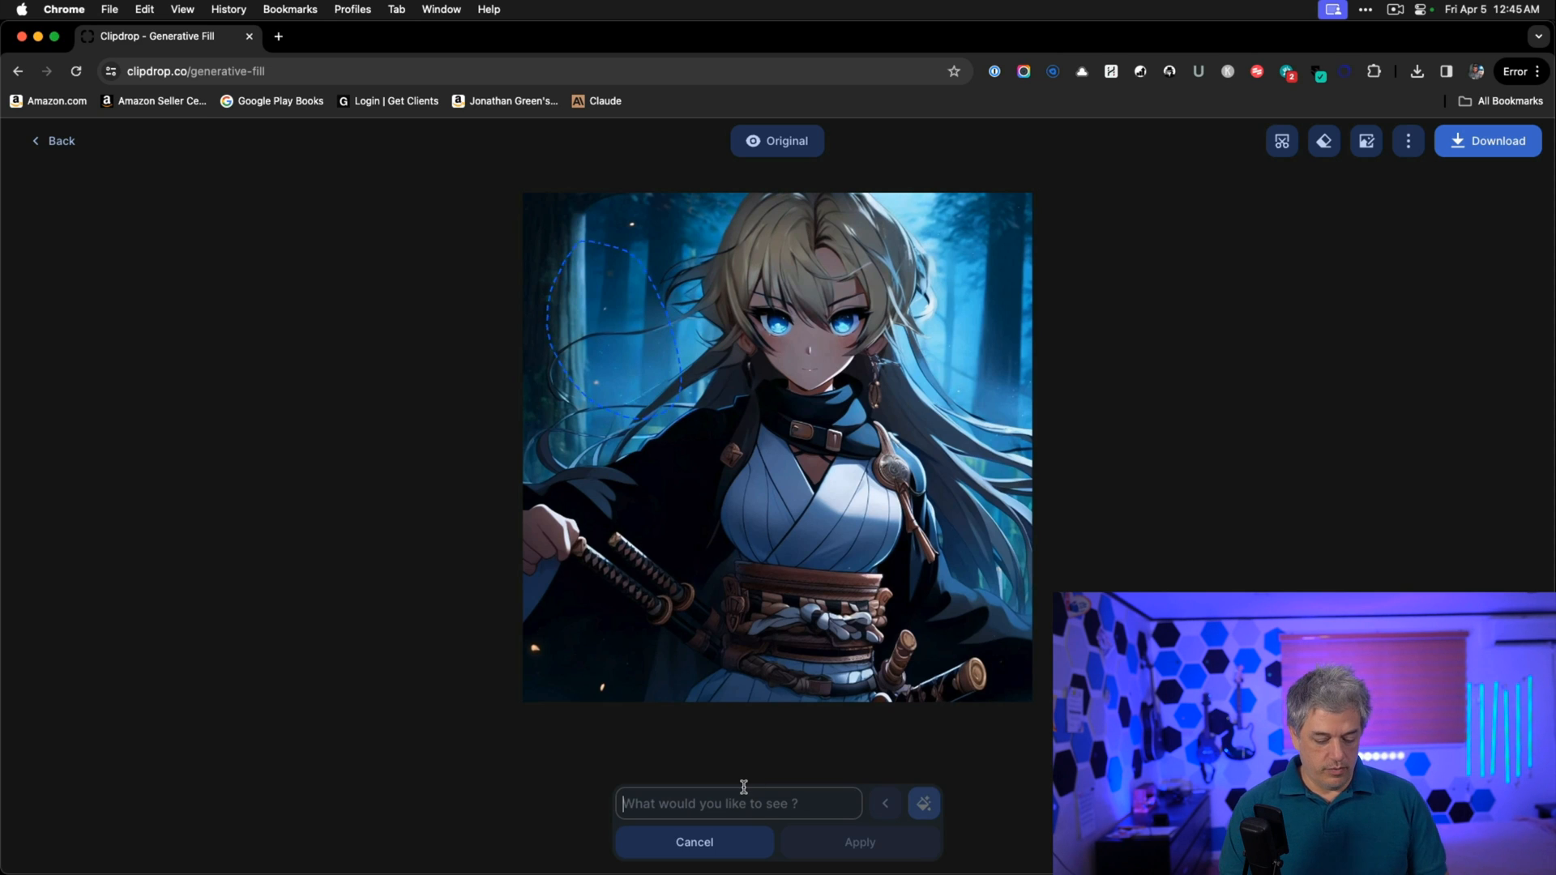
type("owl")
left_click(923, 804)
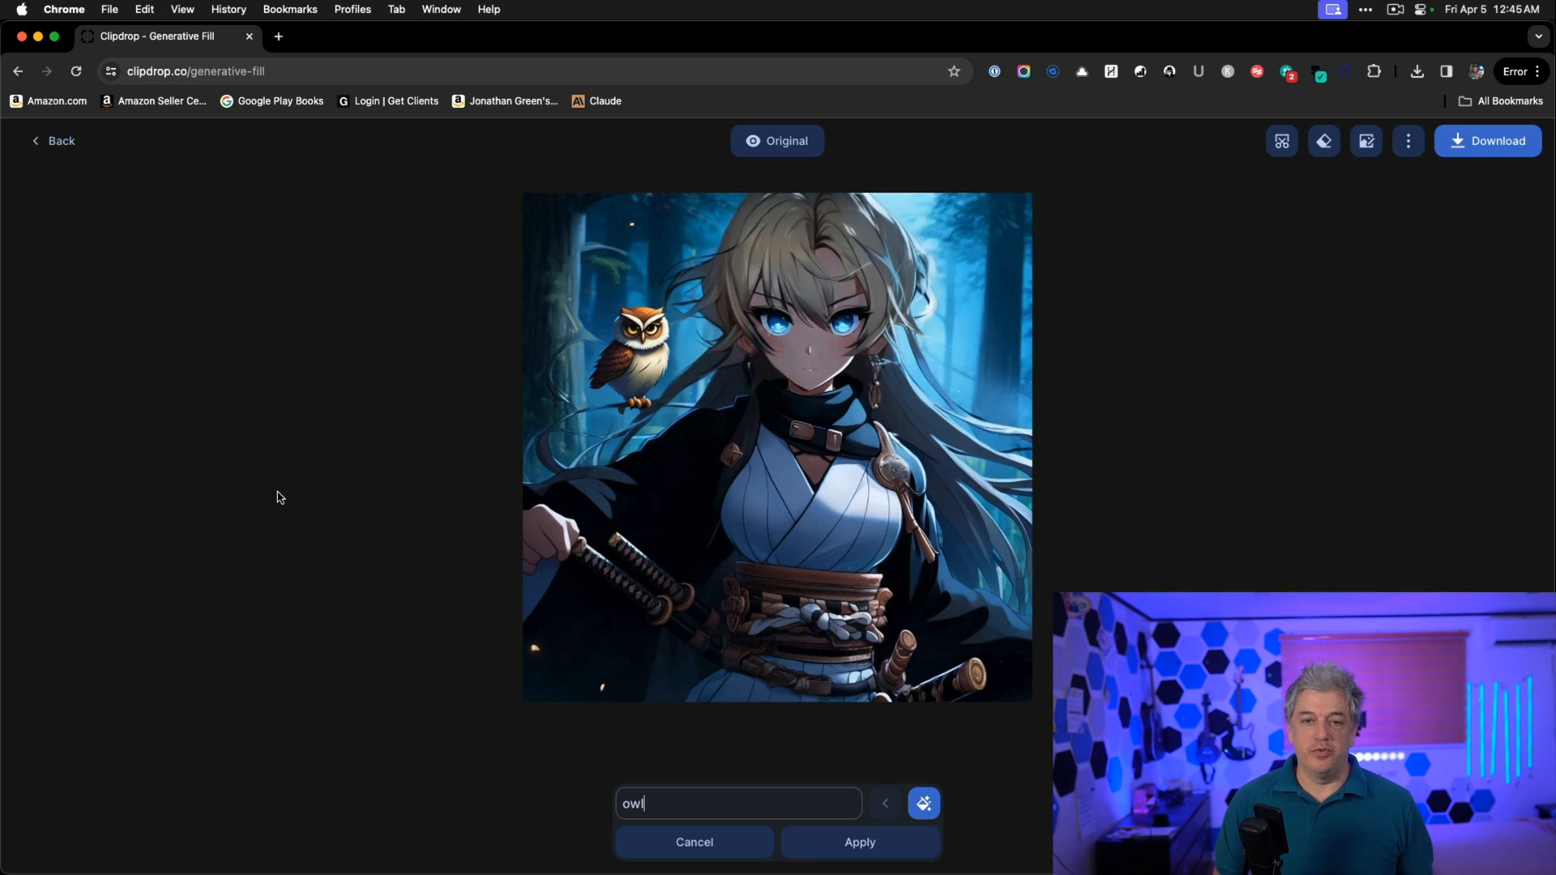
left_click(1494, 146)
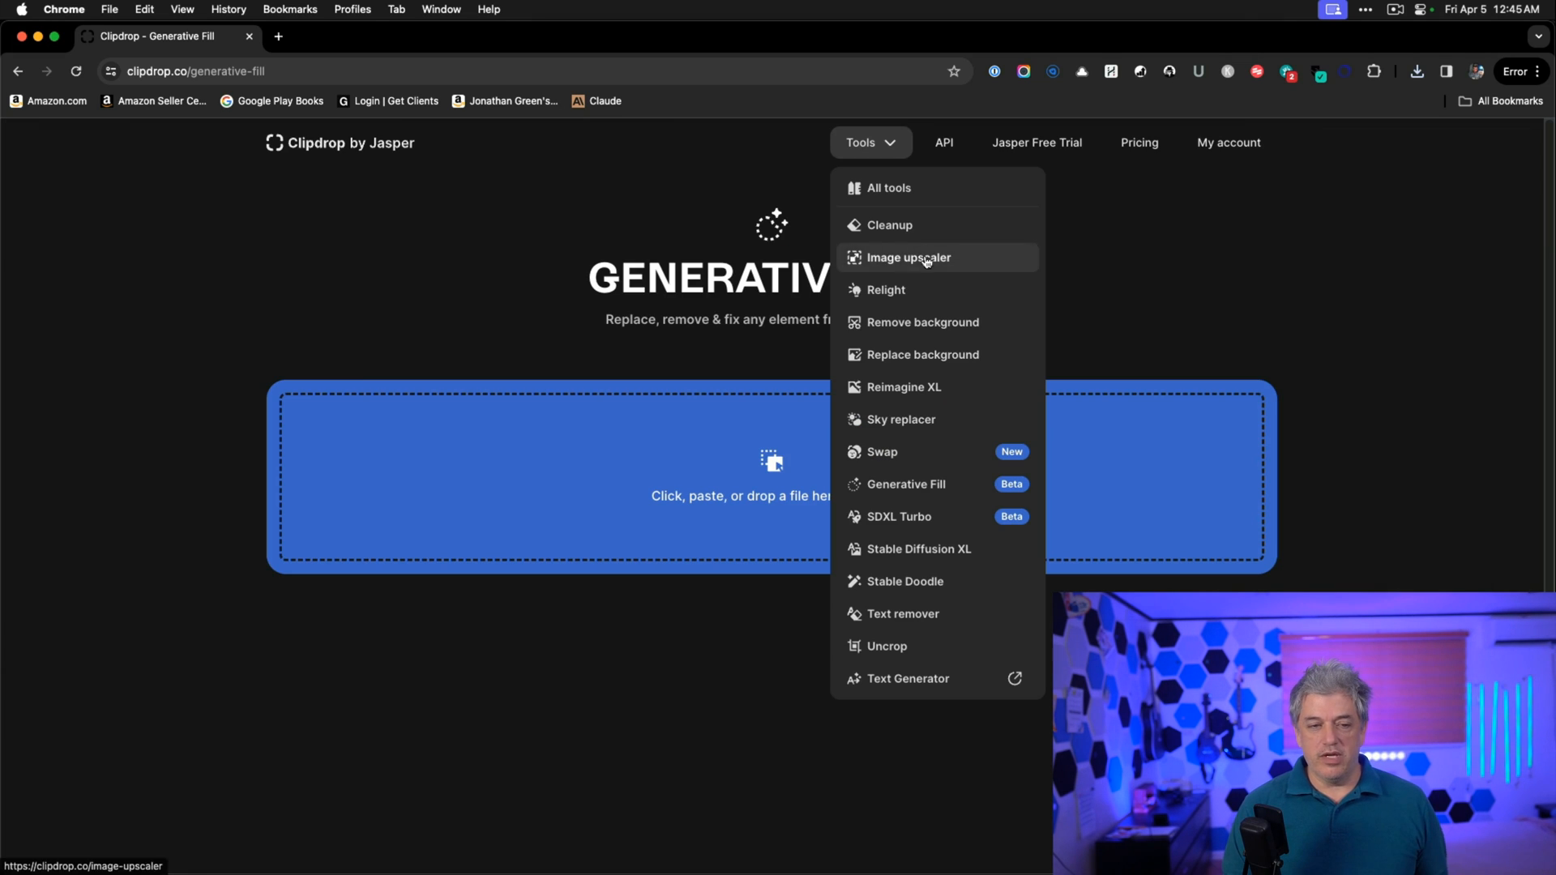
Paste the anime portrait into Relight and try the second and third lighting presets.
left_click(910, 386)
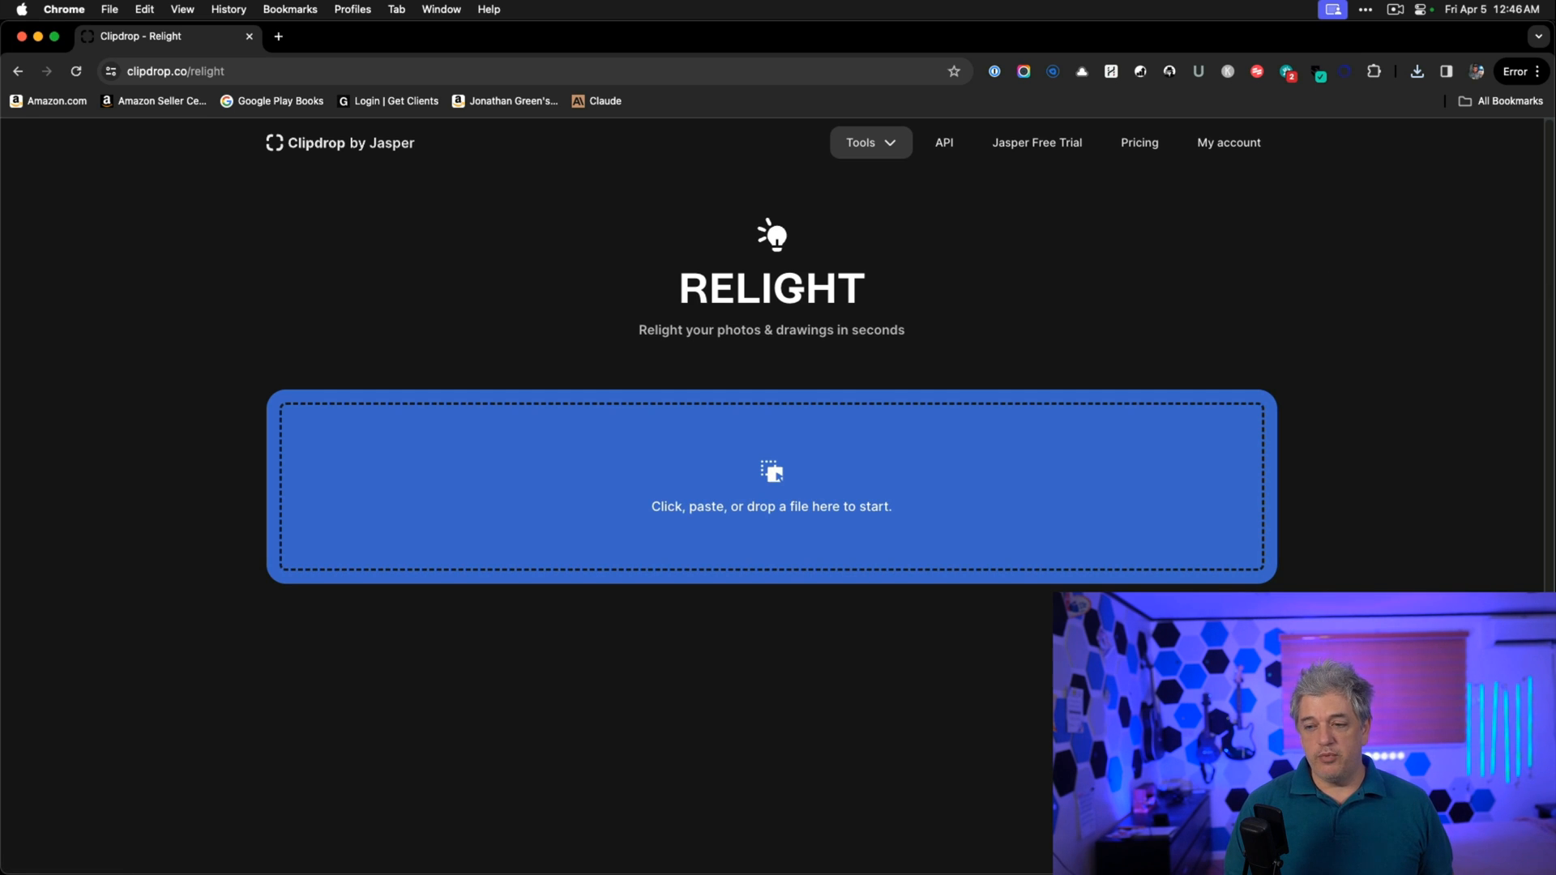
key("super+v")
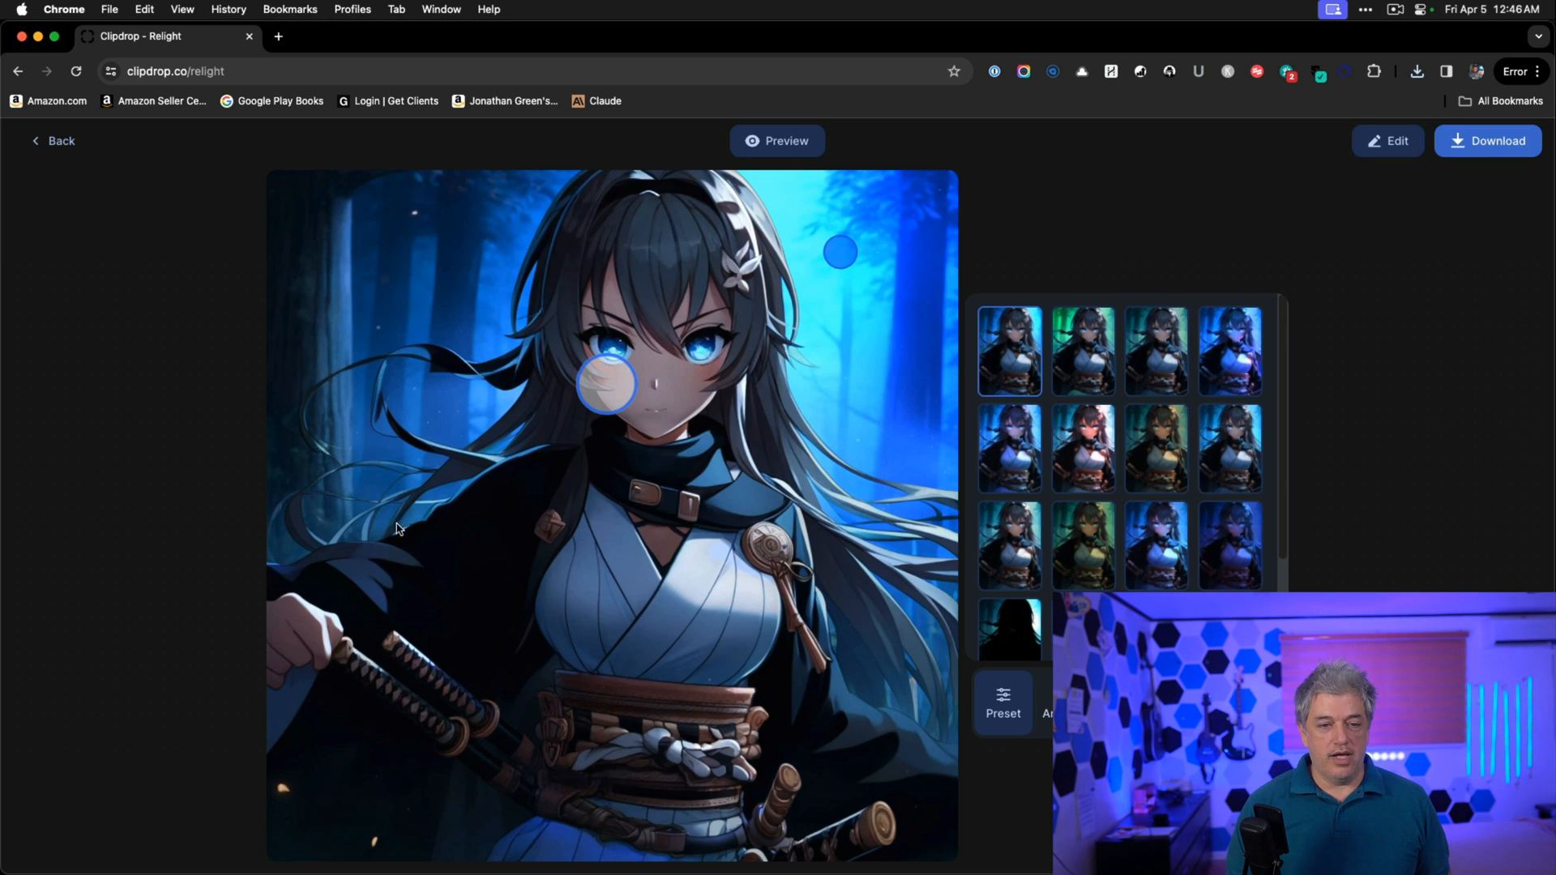
left_click(1094, 361)
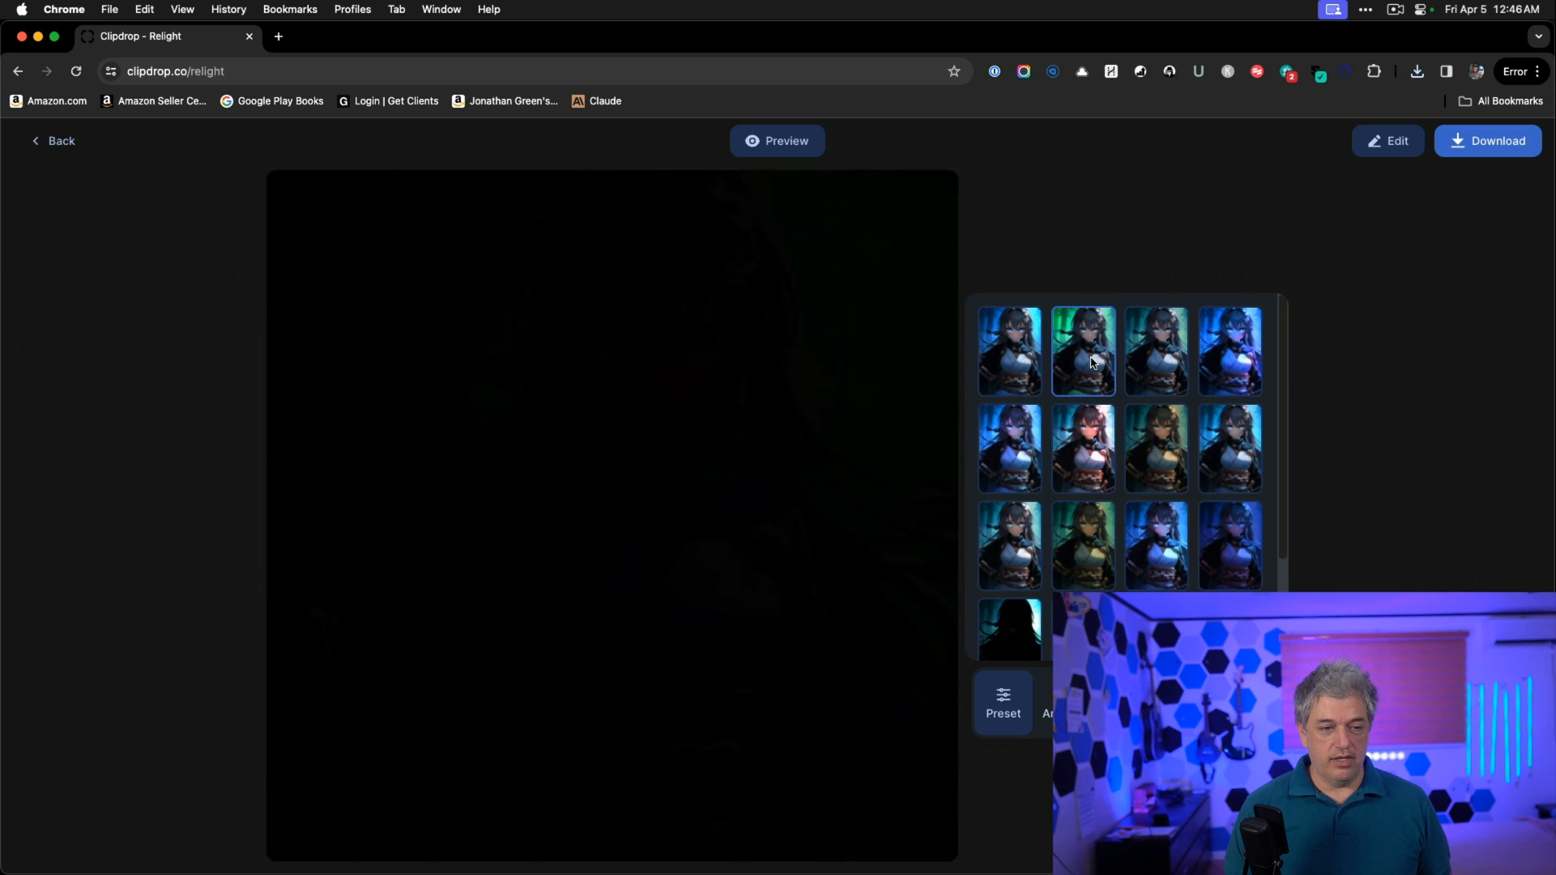
left_click(1150, 367)
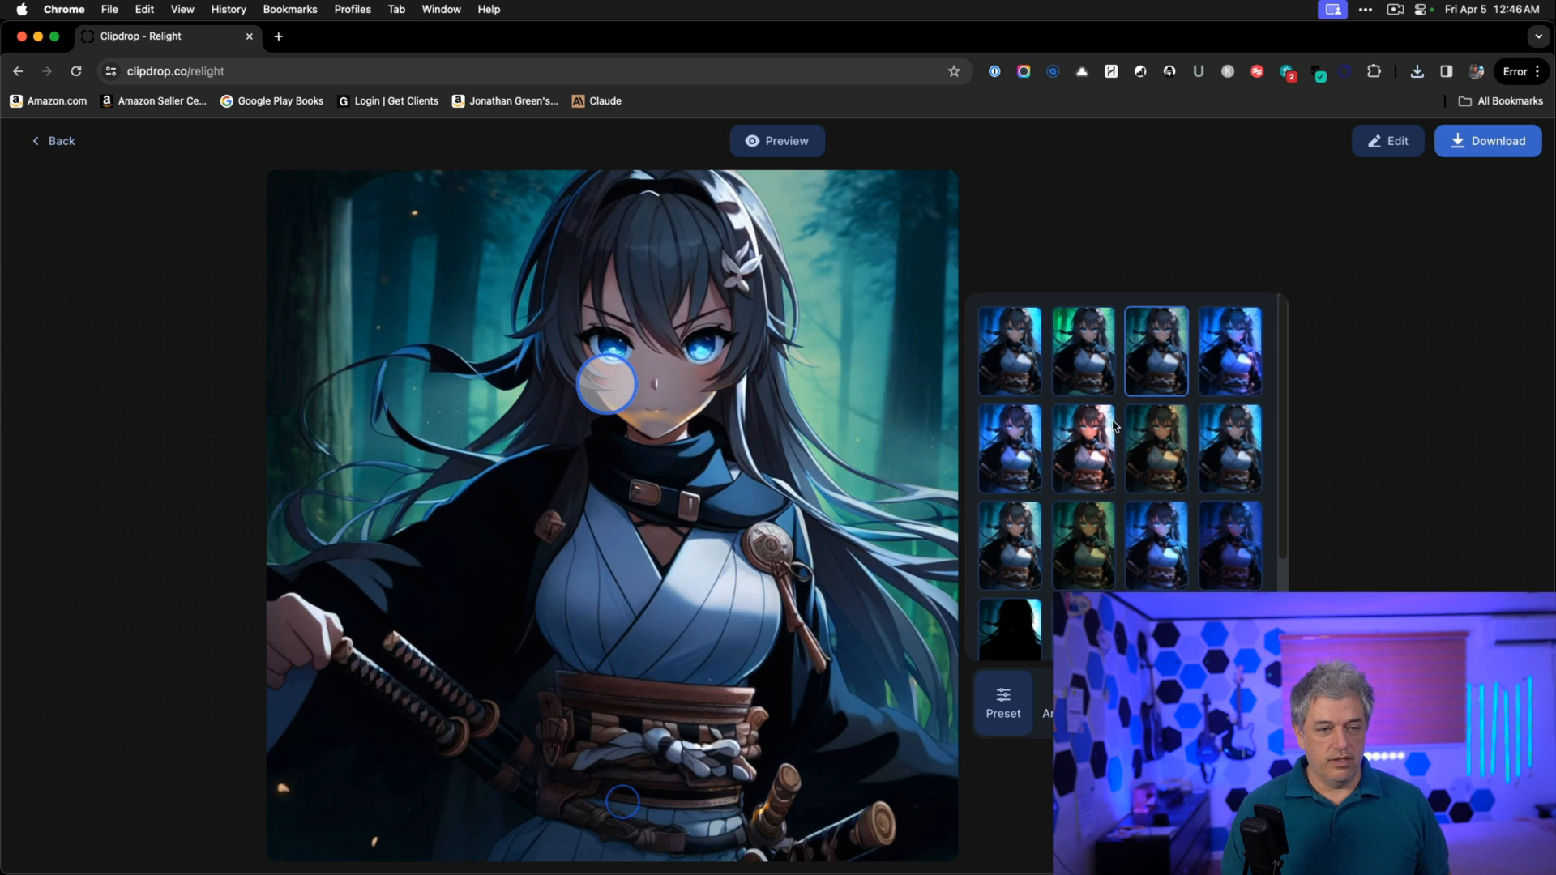
Move the light from her face to beside her hair at upper left and preview the result.
mouse_move(608, 387)
left_mouse_down()
mouse_move(432, 374)
mouse_move(549, 549)
mouse_move(492, 401)
left_mouse_up()
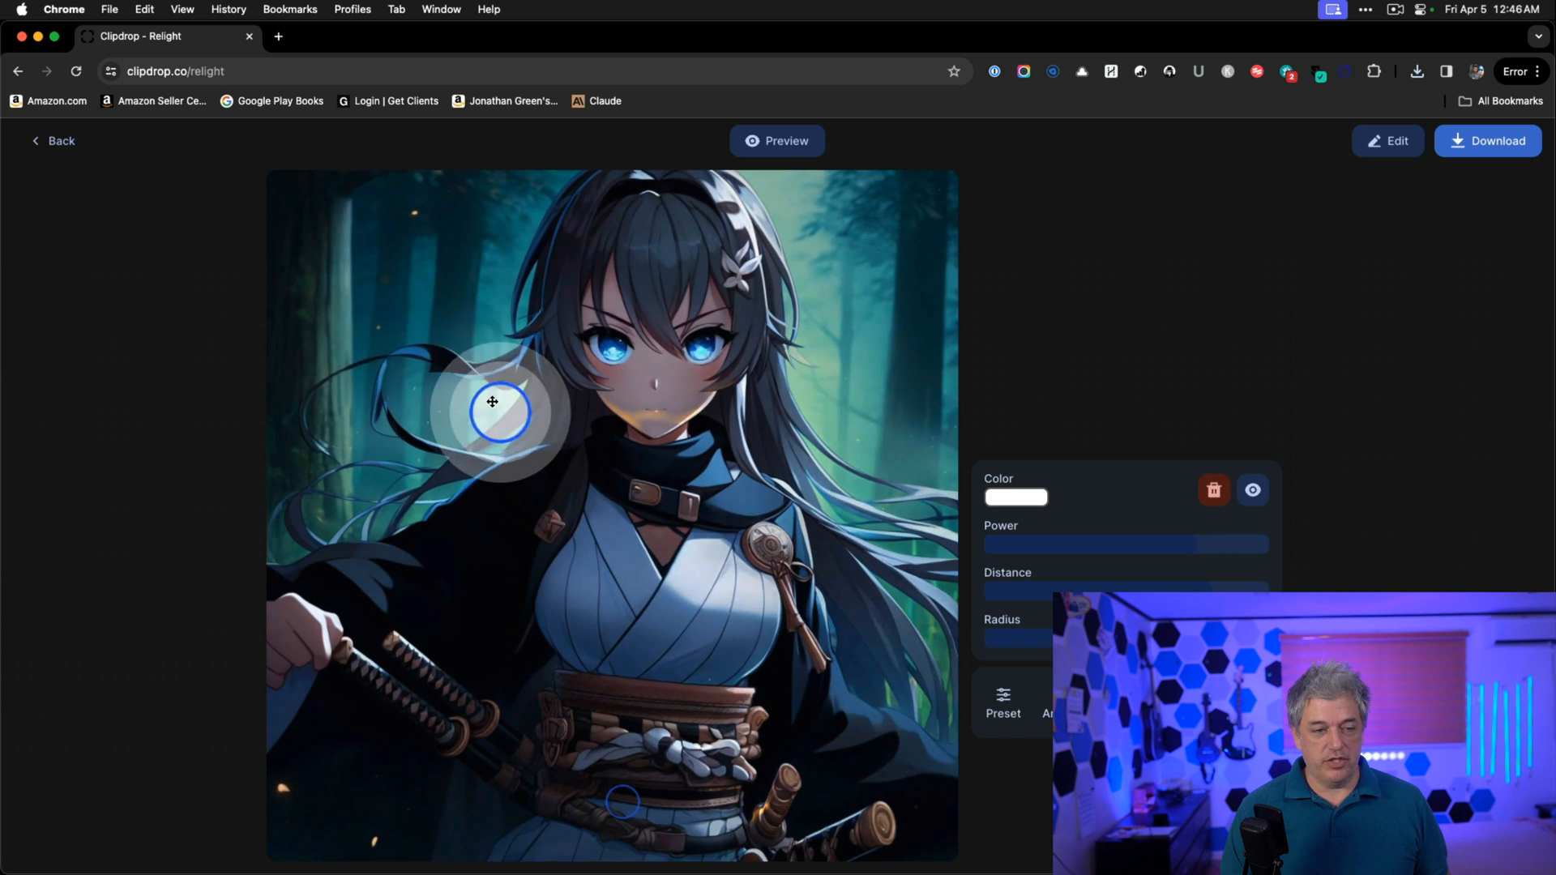
mouse_move(493, 402)
left_mouse_down()
mouse_move(605, 487)
mouse_move(692, 293)
mouse_move(436, 295)
left_mouse_up()
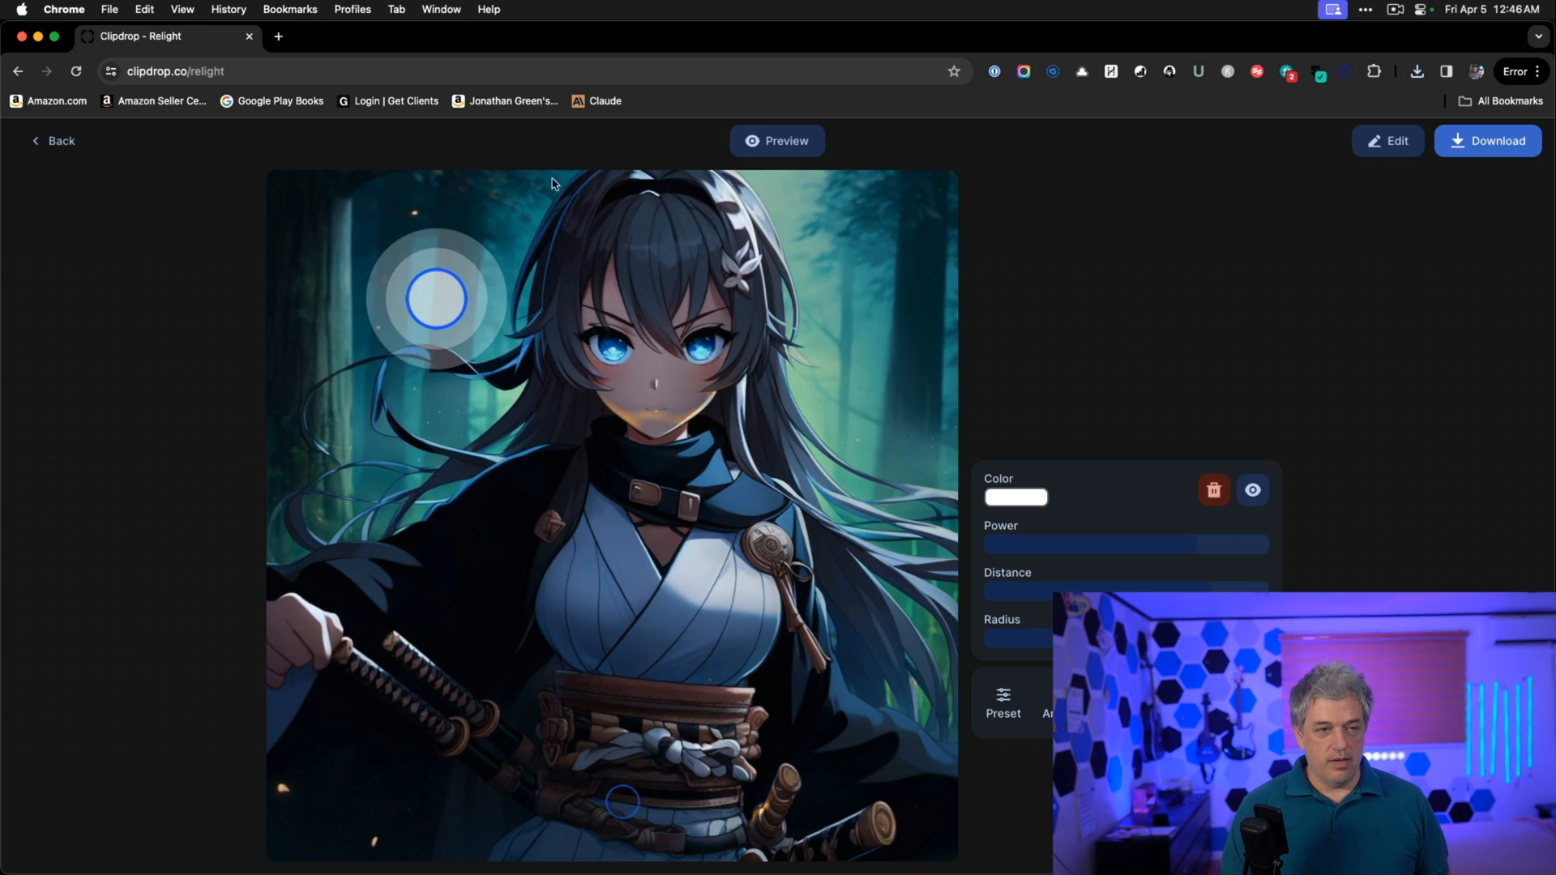
left_click(786, 142)
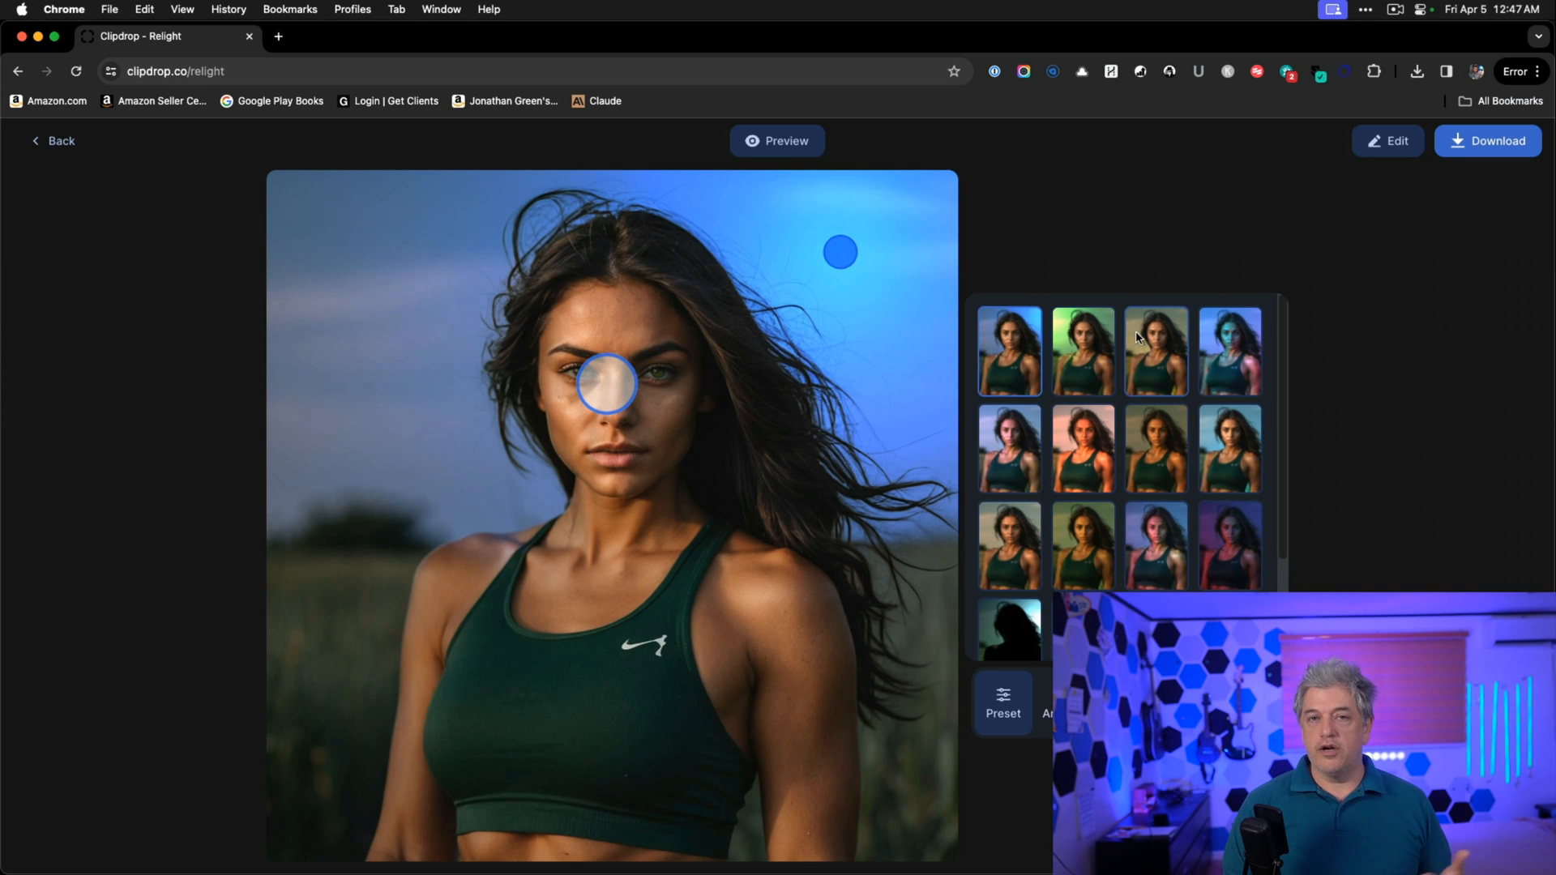
Move the lights to her shoulder, reposition the blue light, and apply a warm preset.
mouse_move(606, 384)
left_mouse_down()
mouse_move(834, 532)
mouse_move(459, 547)
left_mouse_up()
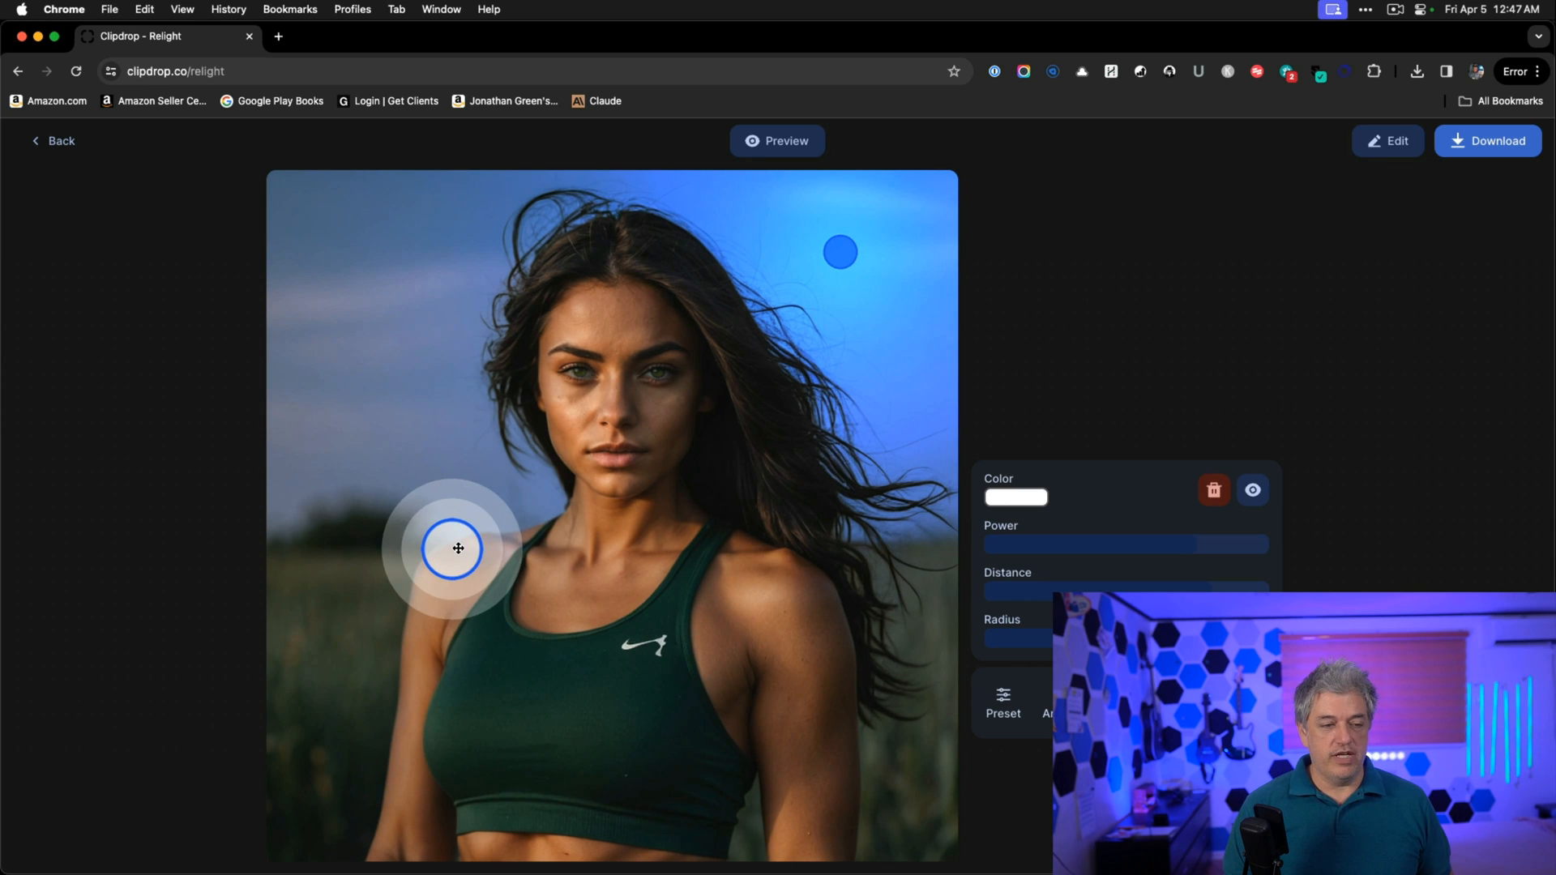
mouse_move(840, 253)
left_mouse_down()
mouse_move(533, 287)
mouse_move(879, 317)
left_mouse_up()
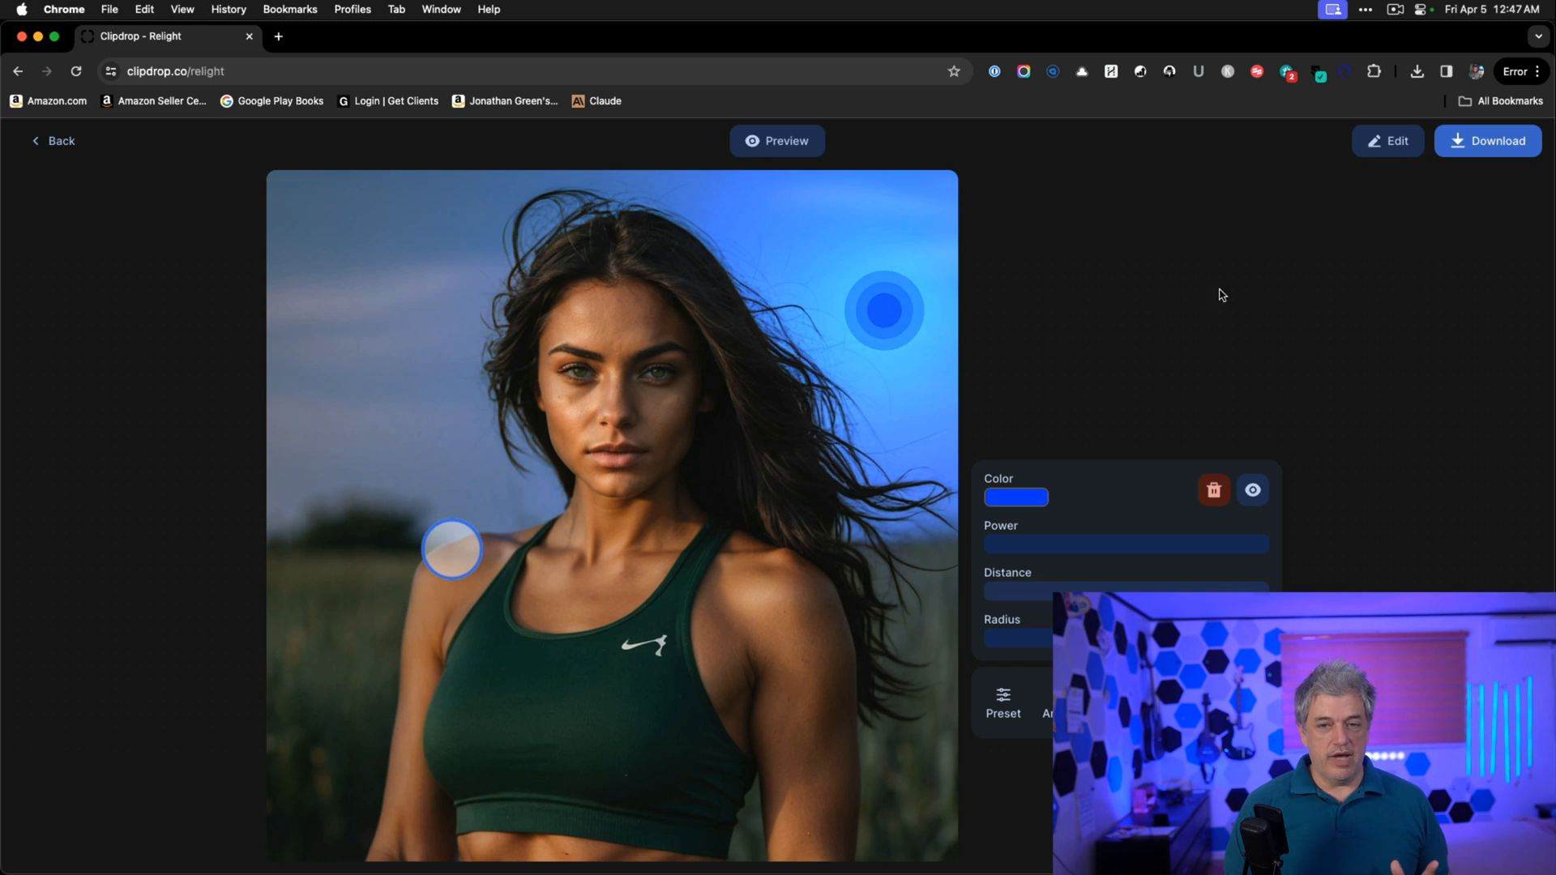
left_click(1004, 704)
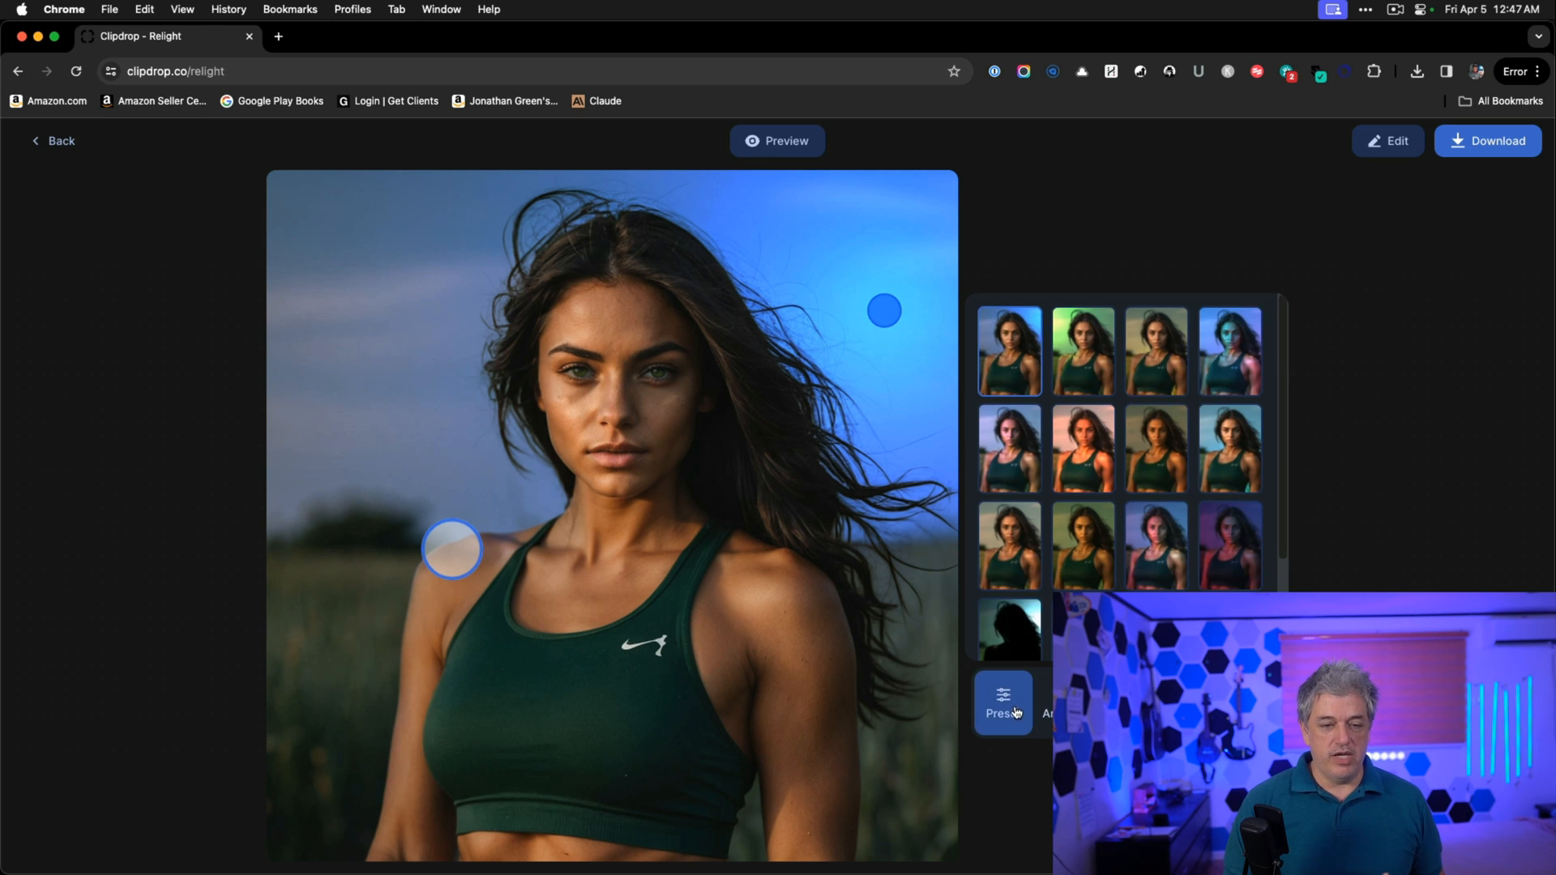
left_click(1010, 450)
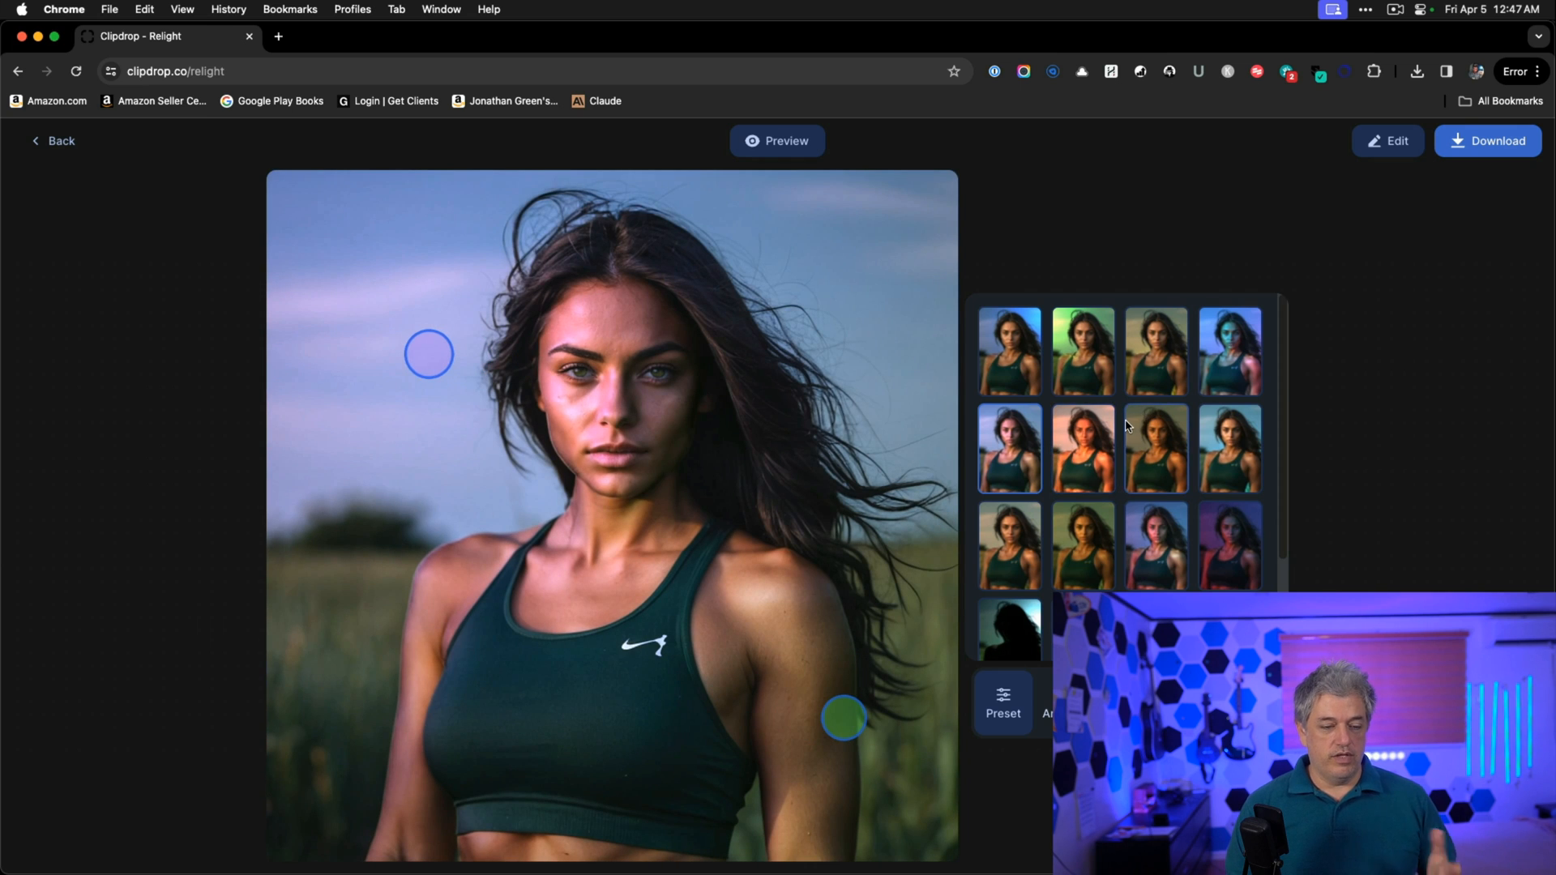
Move a light down toward her waist, then drop in the next portrait to relight.
left_click(1082, 451)
mouse_move(797, 578)
left_mouse_down()
mouse_move(477, 585)
mouse_move(583, 547)
mouse_move(413, 533)
mouse_move(766, 469)
mouse_move(897, 541)
mouse_move(851, 534)
mouse_move(899, 523)
mouse_move(754, 553)
mouse_move(413, 365)
mouse_move(797, 295)
mouse_move(523, 304)
mouse_move(440, 343)
left_mouse_up()
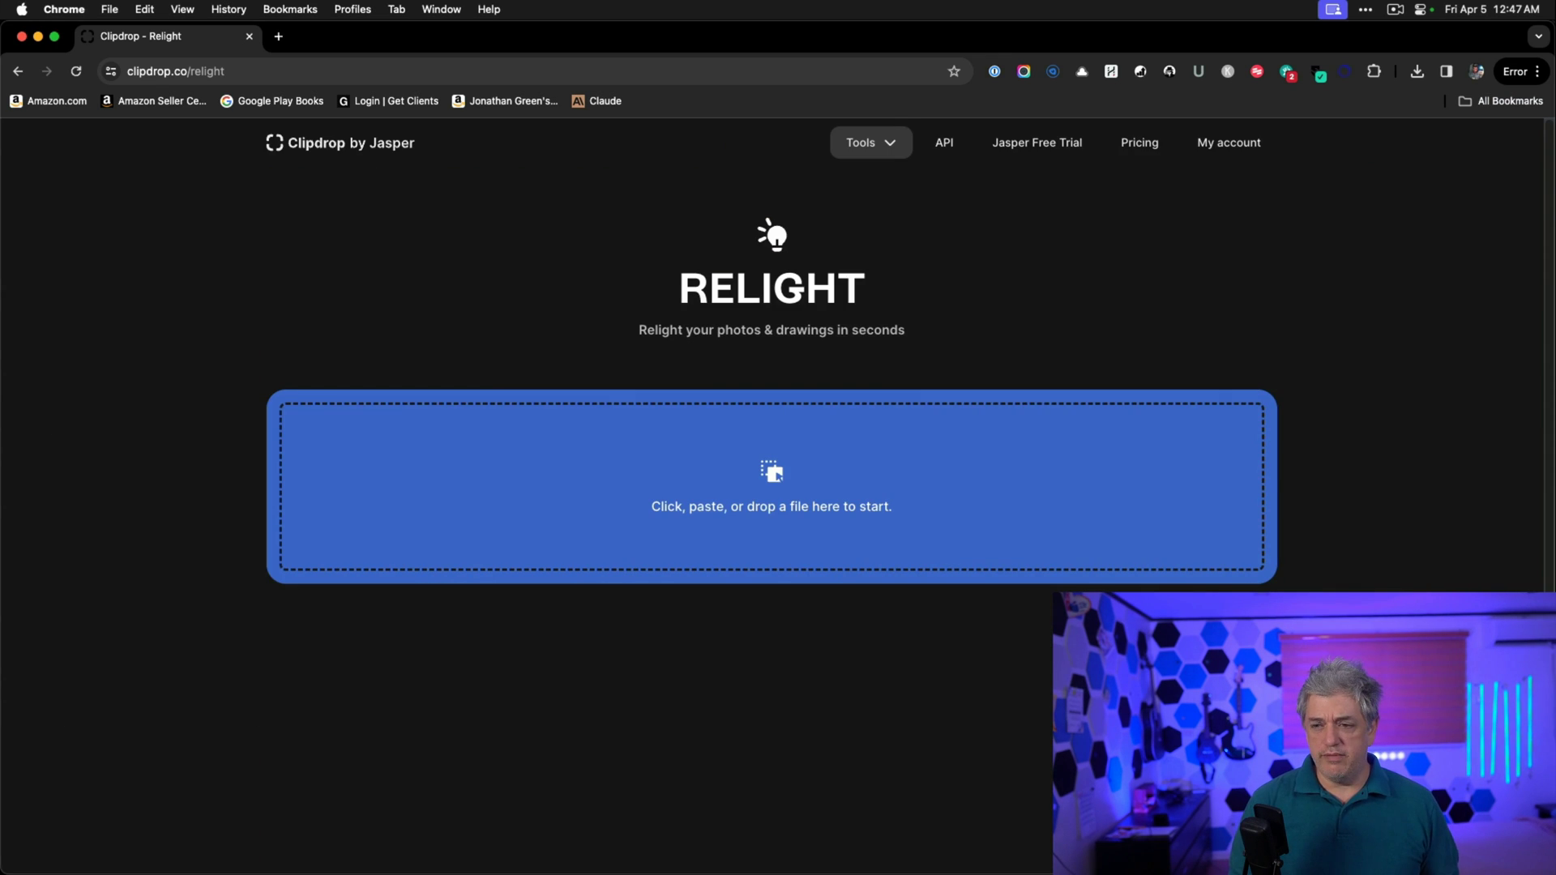
left_click_drag(772, 487, 730, 507)
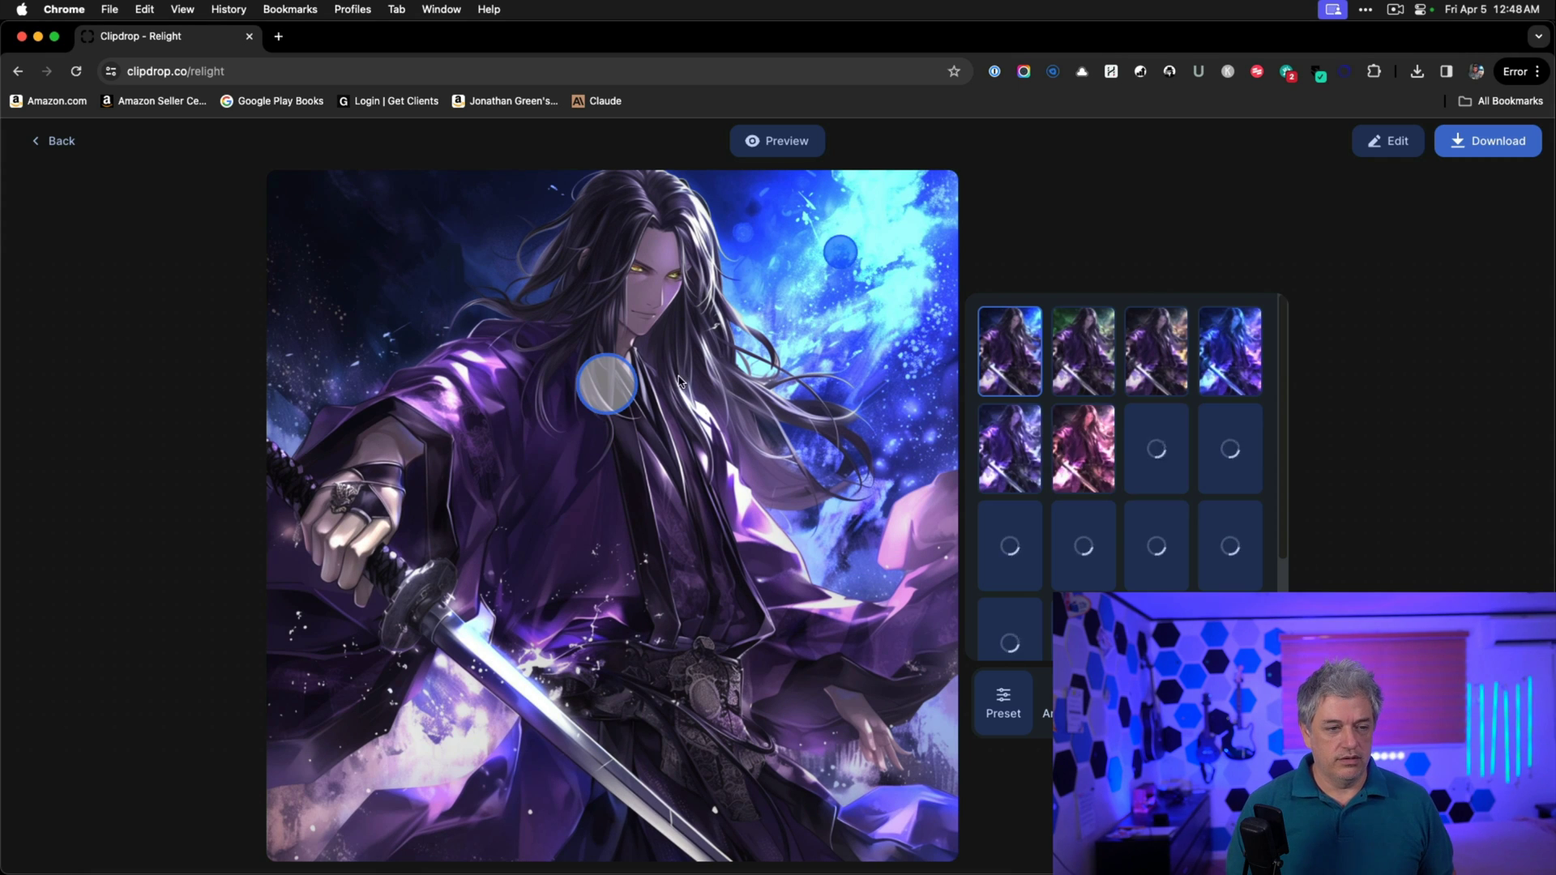
Move the swordsman's light down his robe, apply the third preset, and return to upload.
left_click(609, 387)
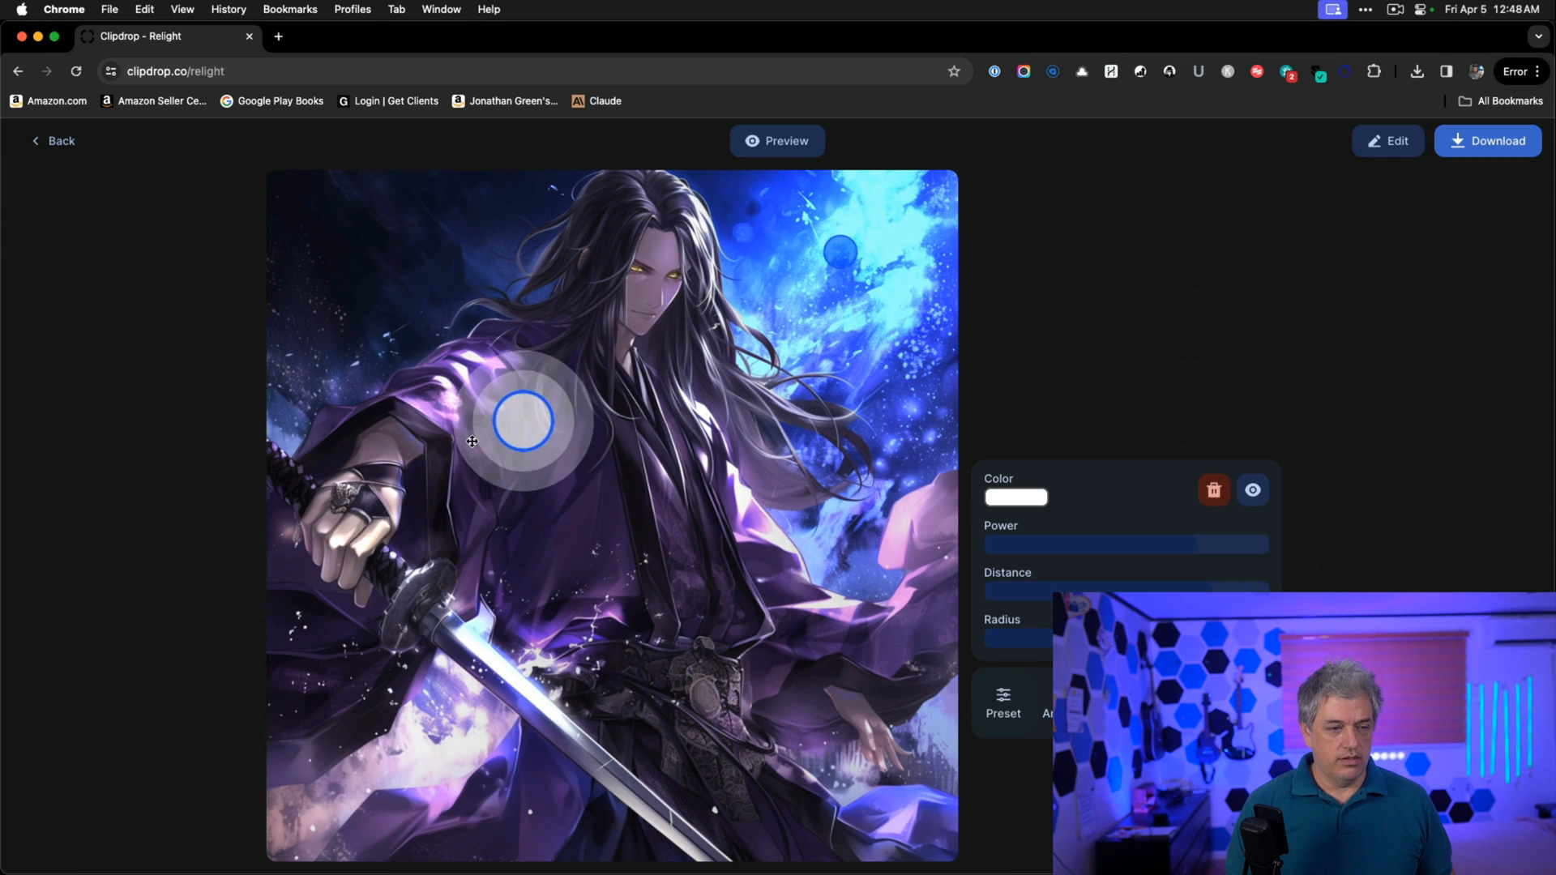
mouse_move(608, 388)
left_mouse_down()
mouse_move(662, 586)
mouse_move(533, 570)
mouse_move(506, 536)
mouse_move(545, 574)
left_mouse_up()
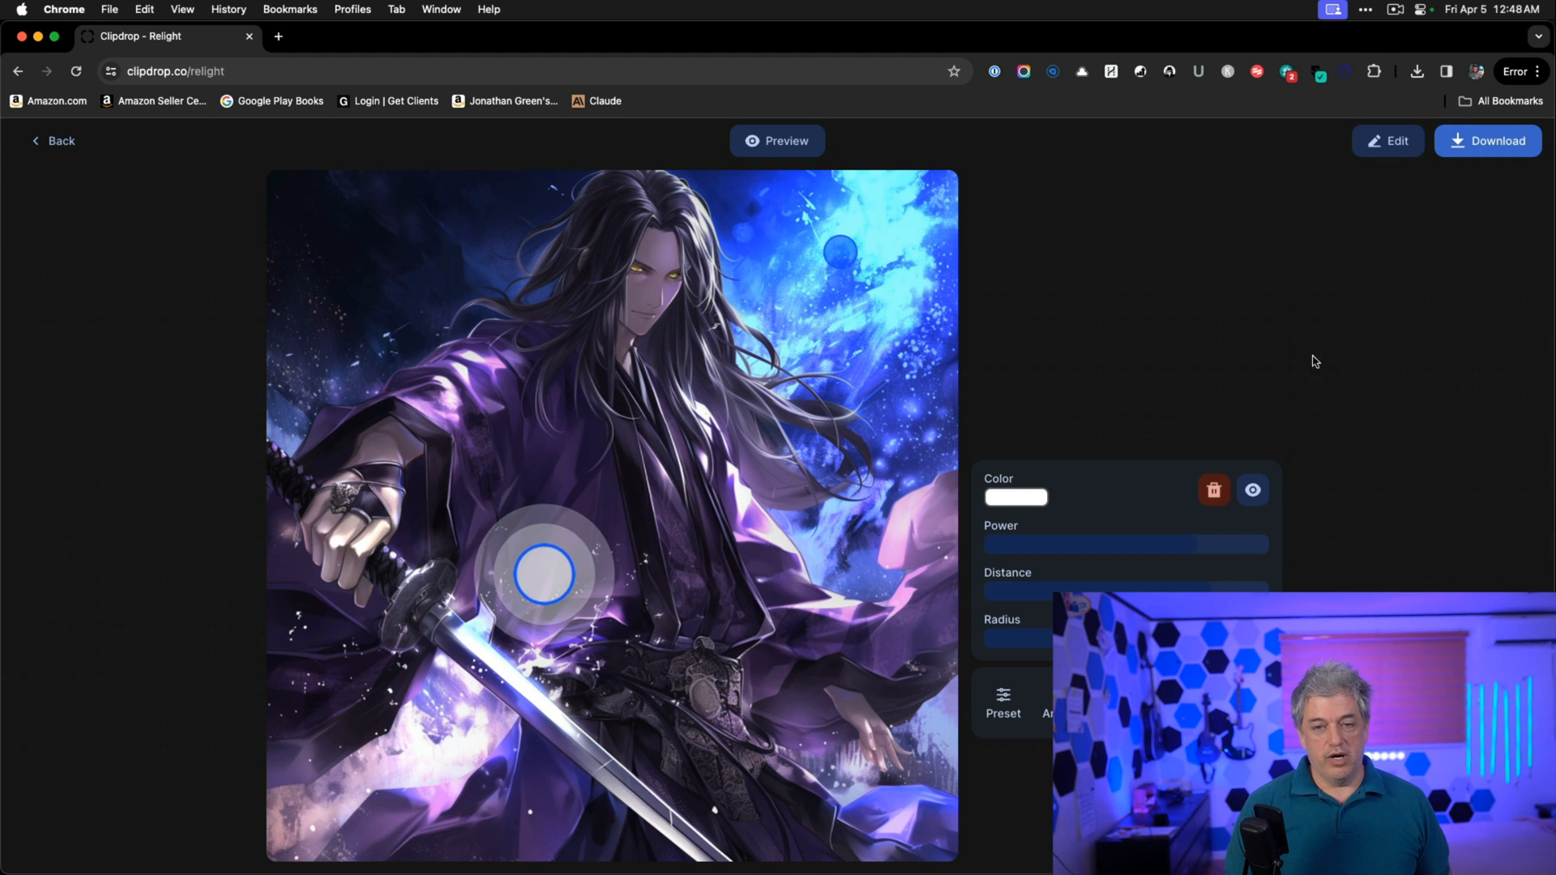
left_click(1003, 703)
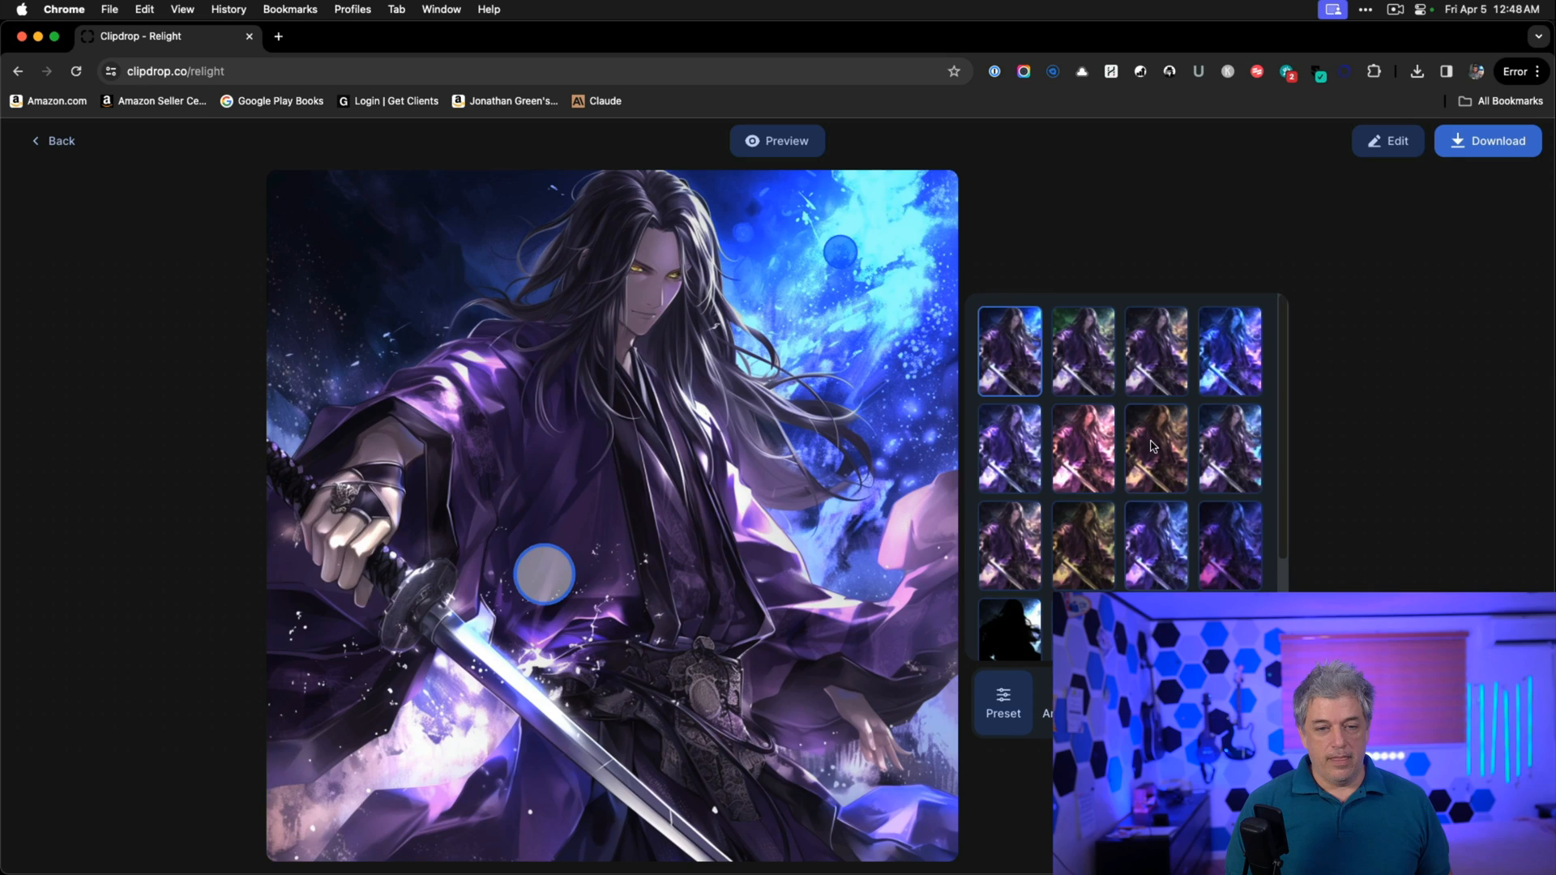
left_click(1149, 359)
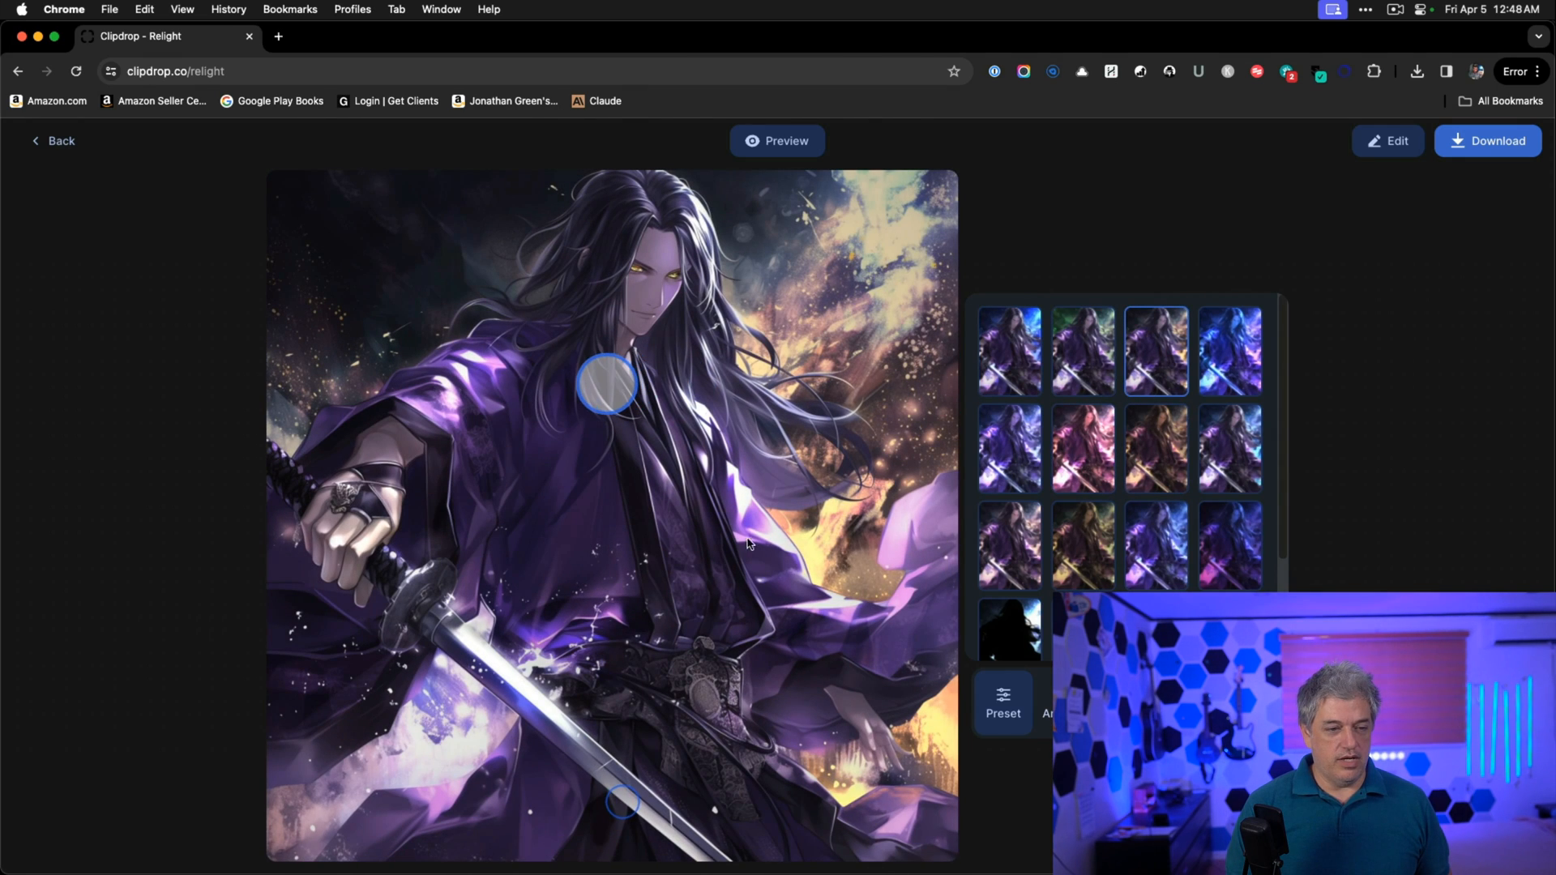
mouse_move(608, 389)
left_mouse_down()
mouse_move(609, 193)
mouse_move(730, 329)
mouse_move(512, 389)
mouse_move(815, 524)
mouse_move(450, 557)
mouse_move(840, 608)
mouse_move(414, 511)
mouse_move(828, 595)
mouse_move(901, 244)
mouse_move(572, 524)
mouse_move(535, 591)
left_mouse_up()
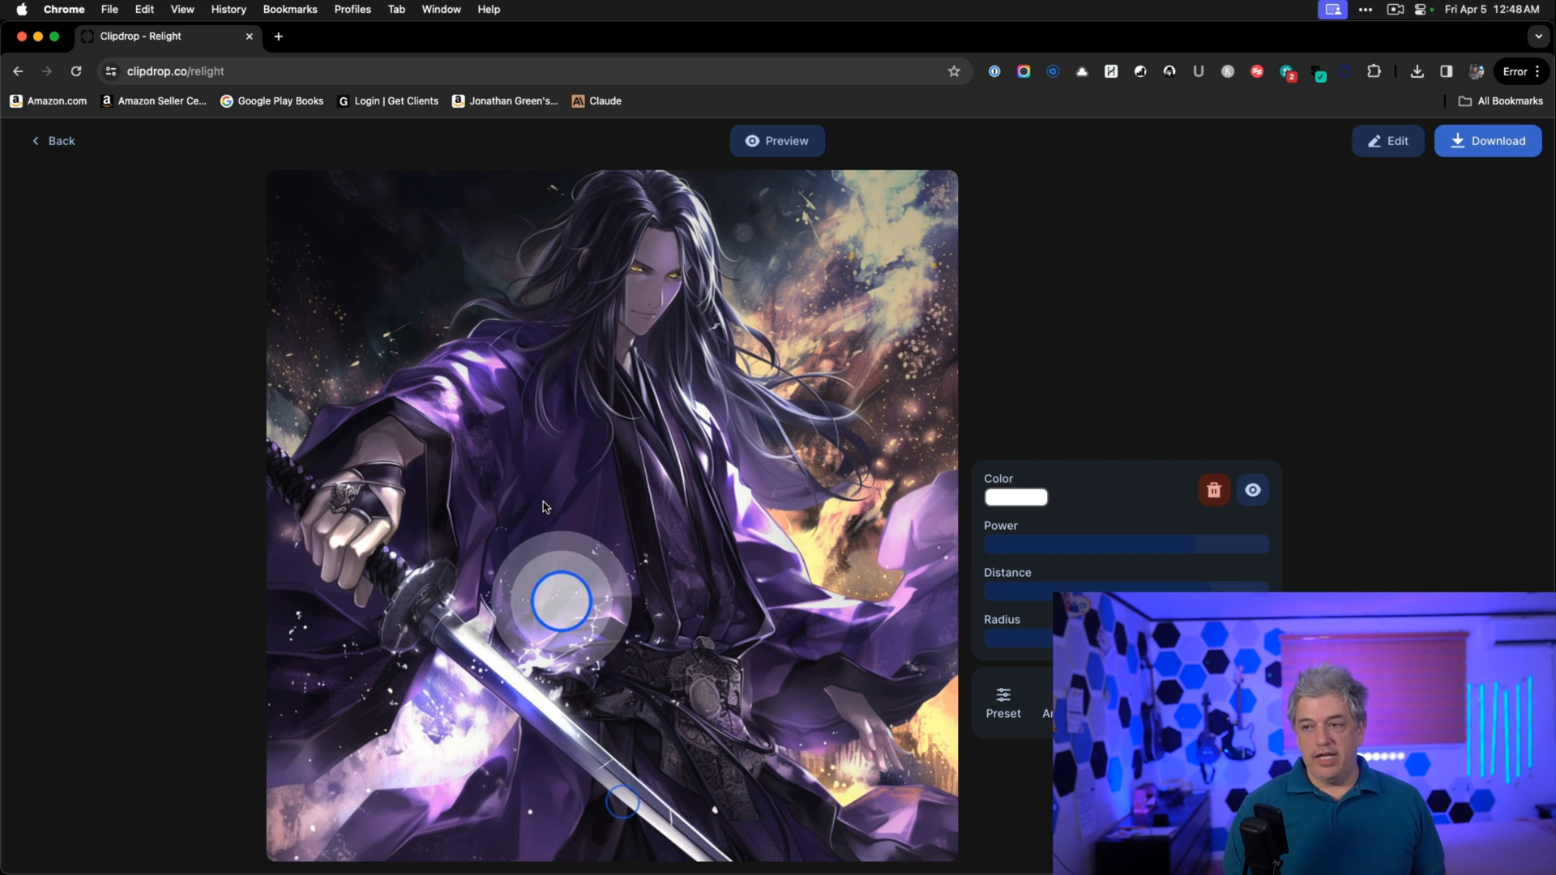
left_click(52, 139)
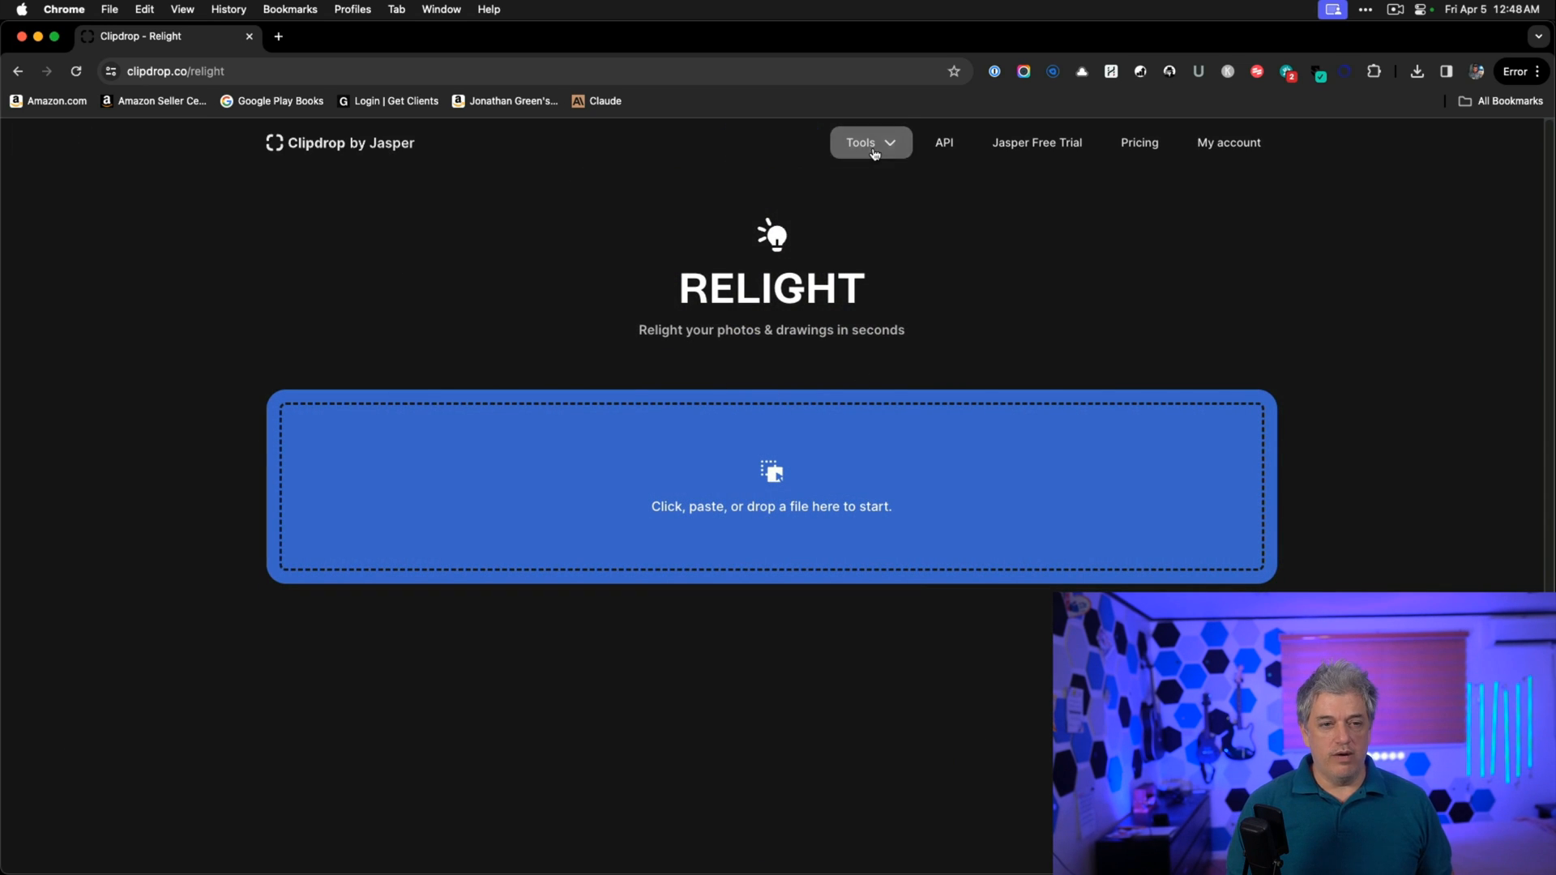
Switch to the Replace background tool from the Tools list.
left_click(866, 144)
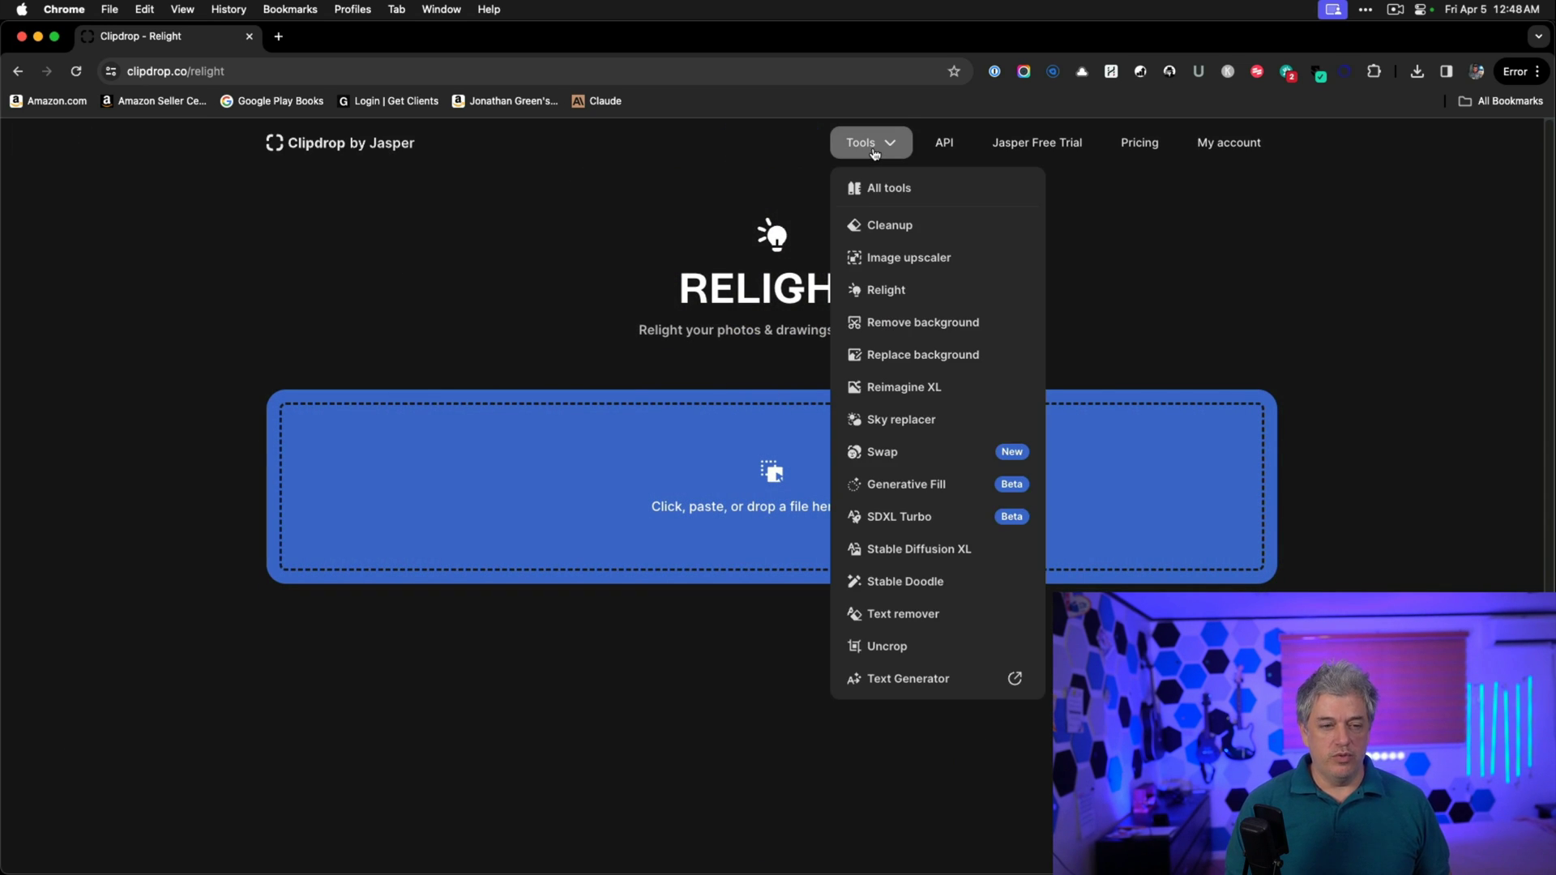
left_click(922, 355)
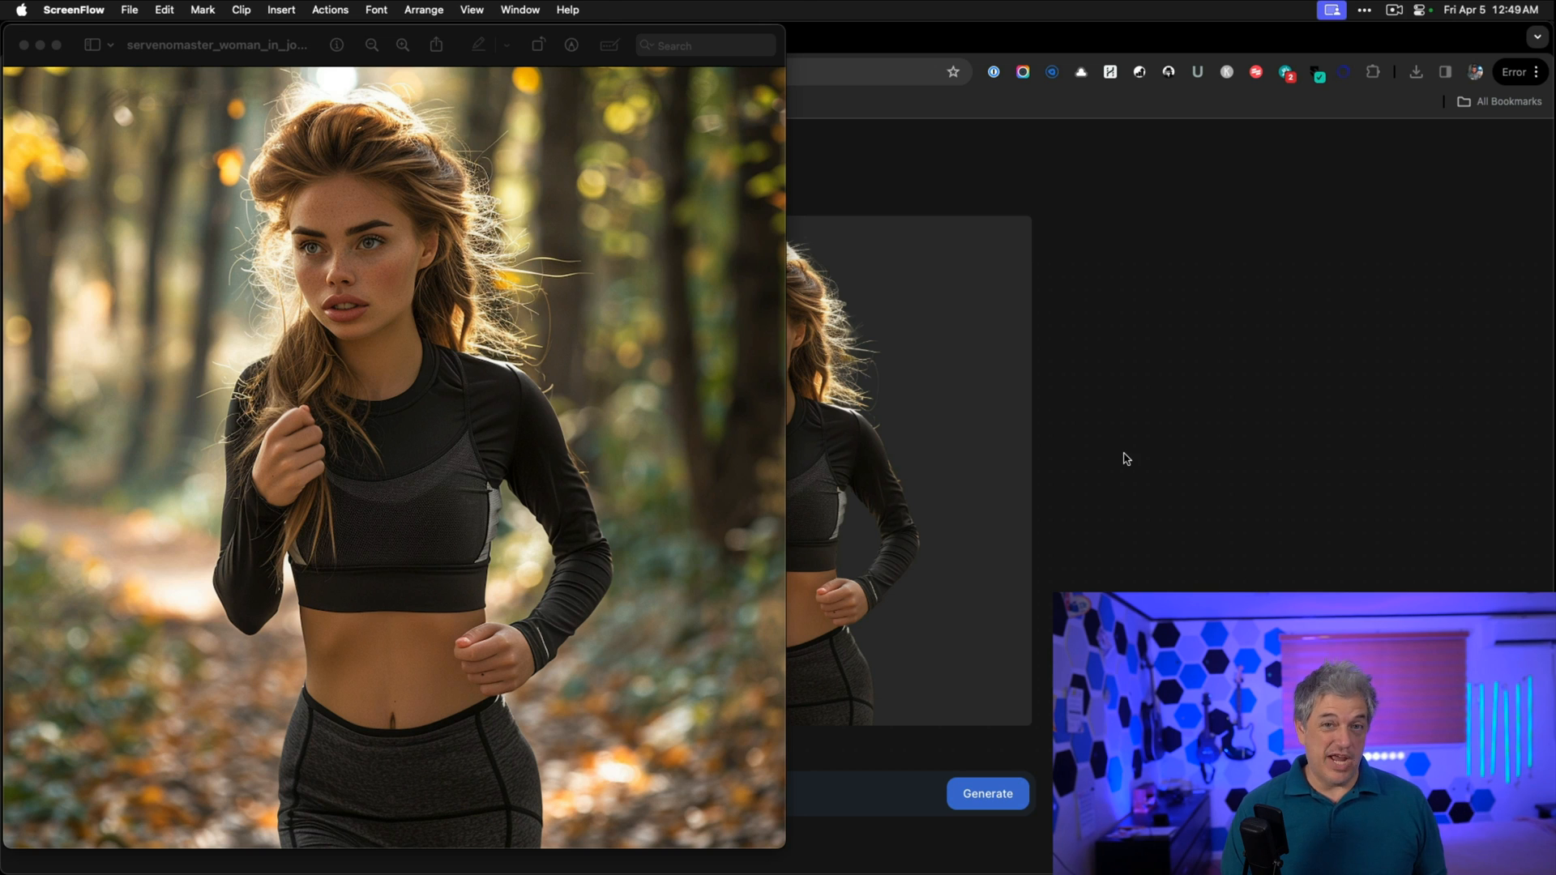
Generate backgrounds for the jogging woman from the prompt 'high school track'.
left_click(1130, 428)
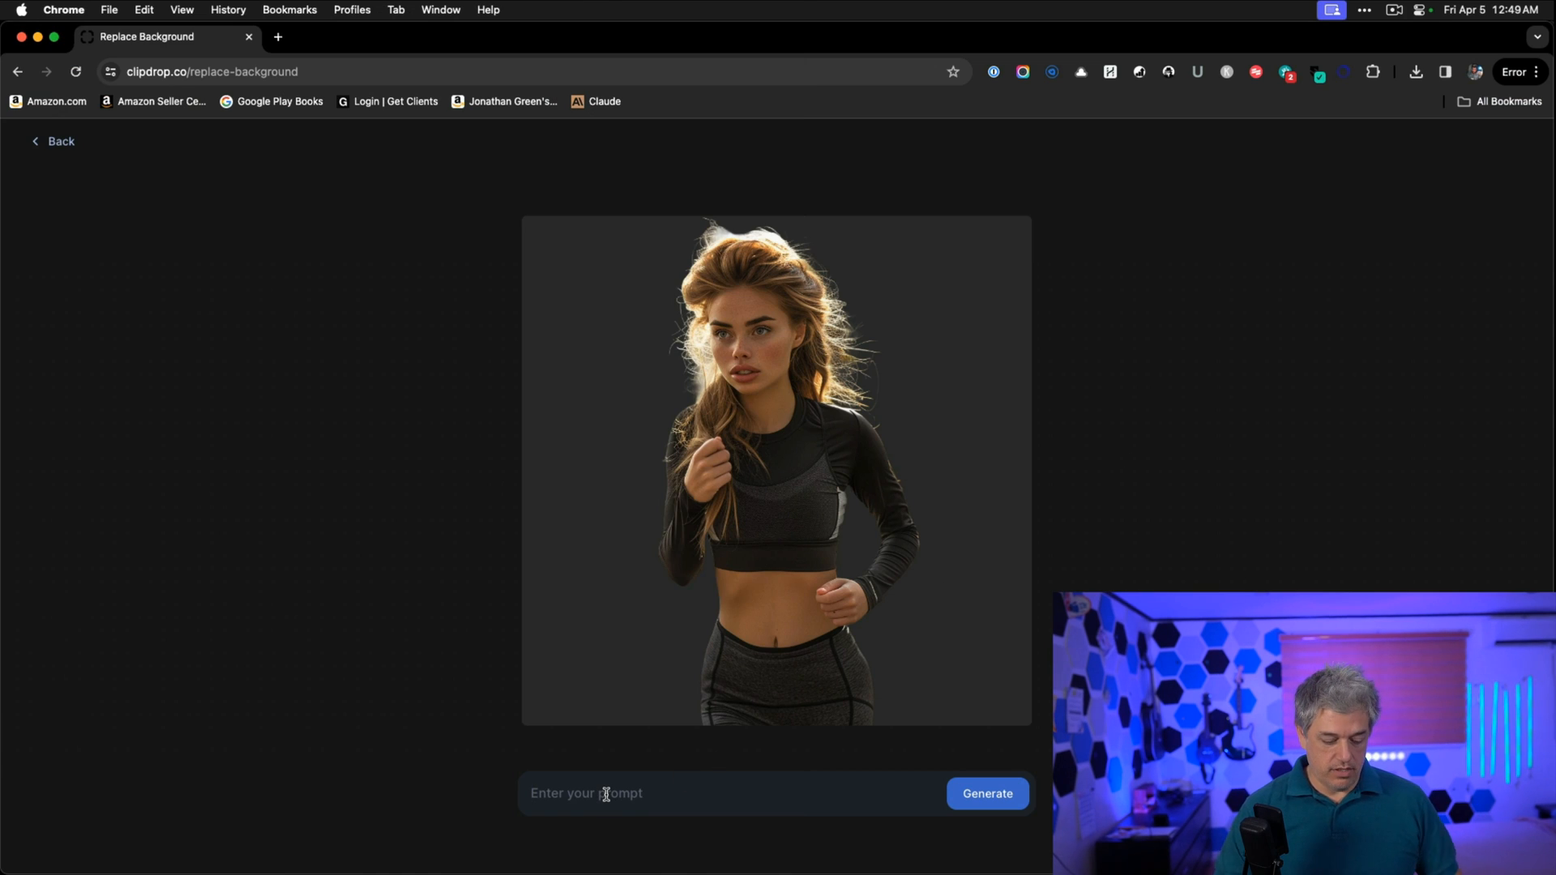
type("high schoo")
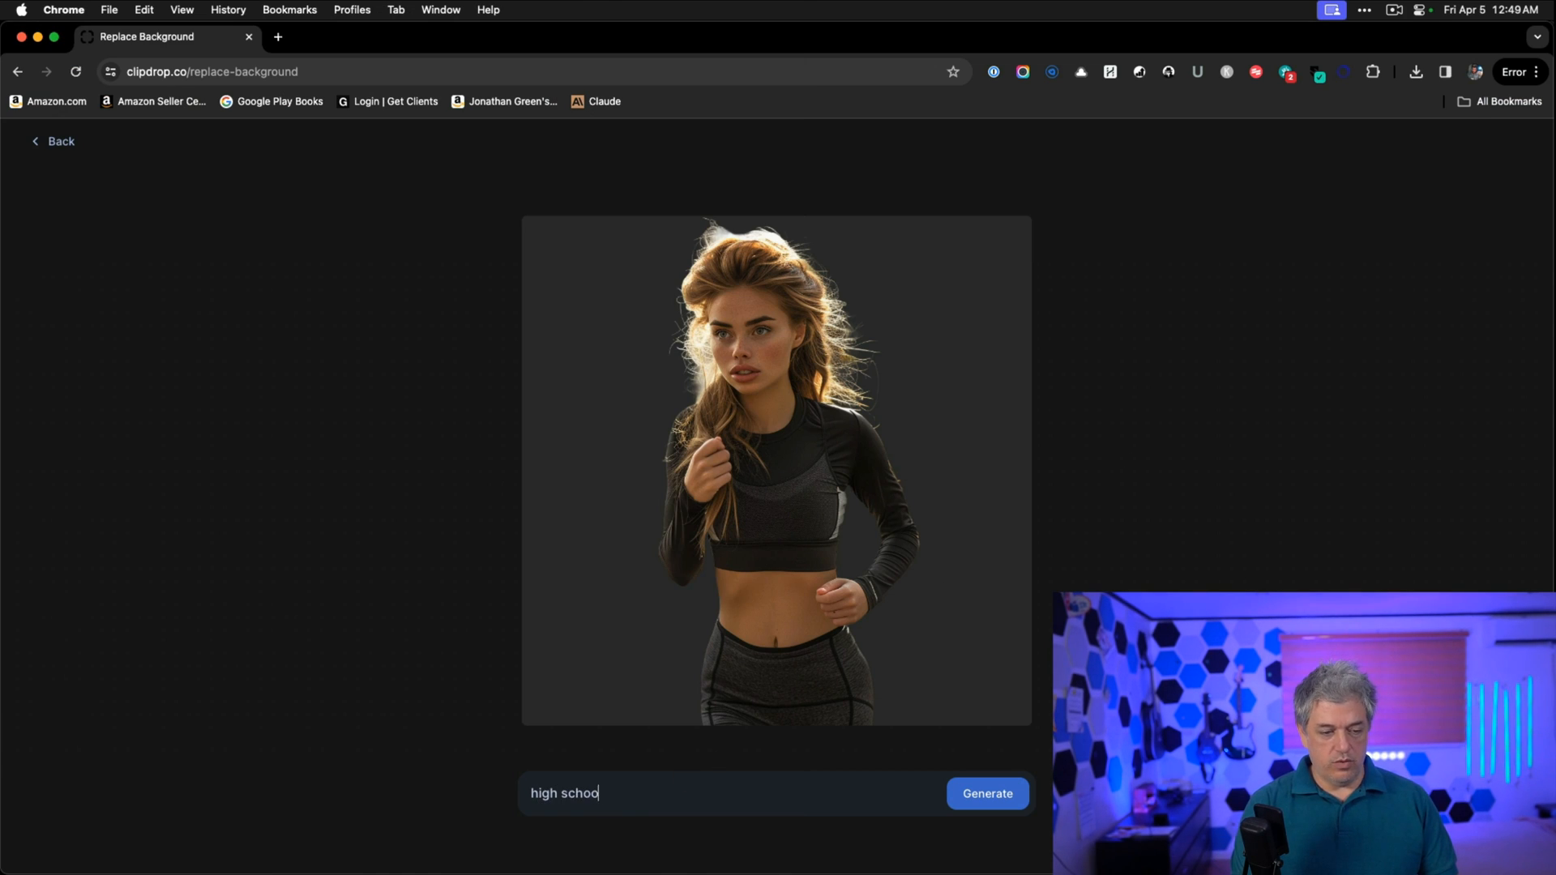
type("l track")
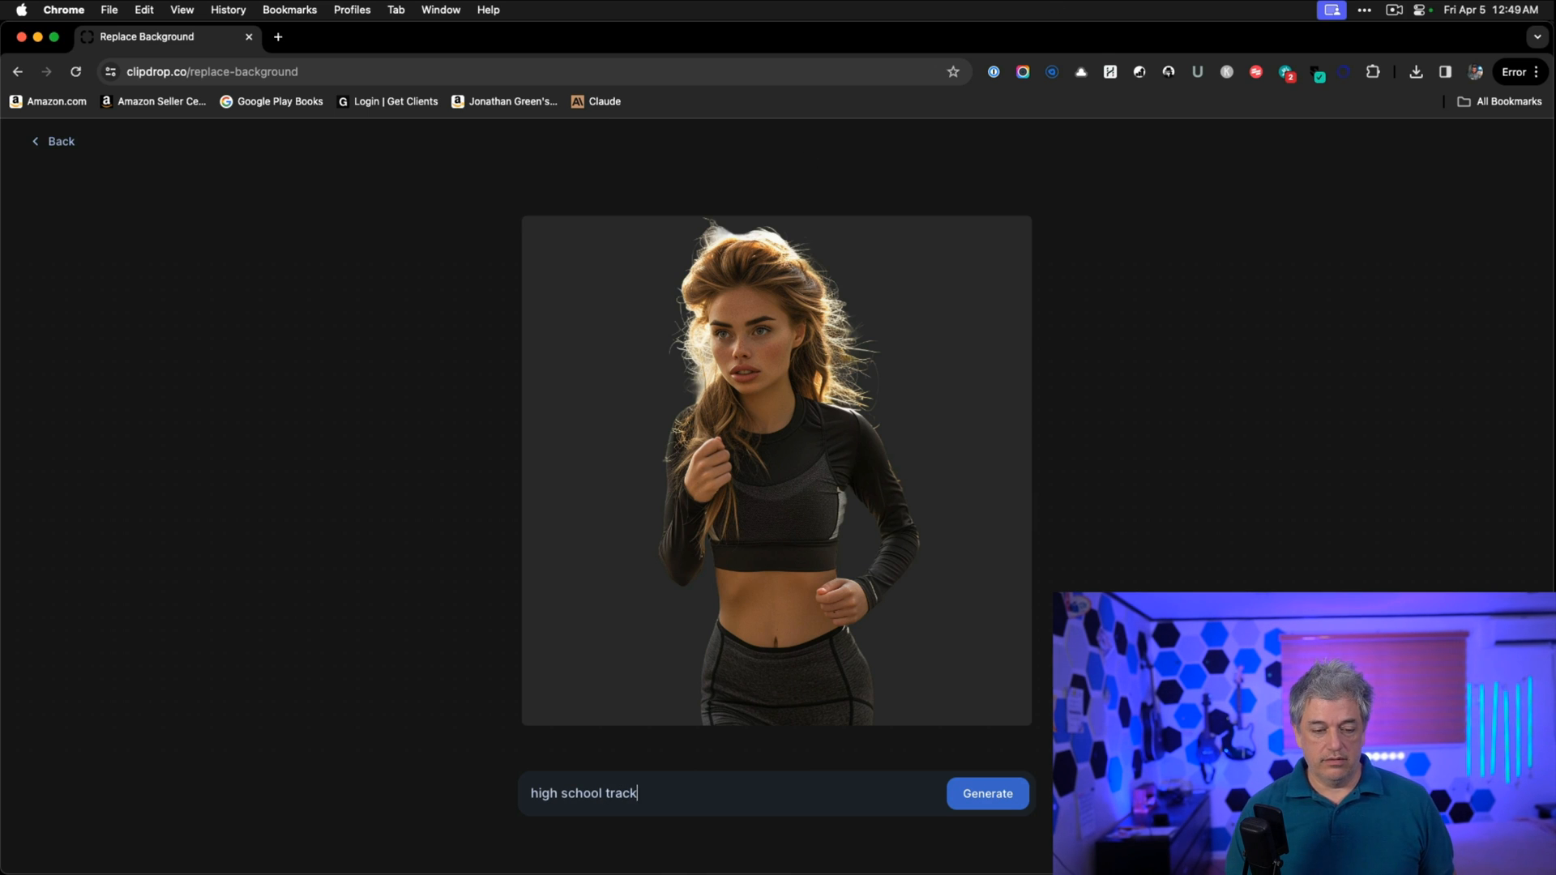
left_click(988, 792)
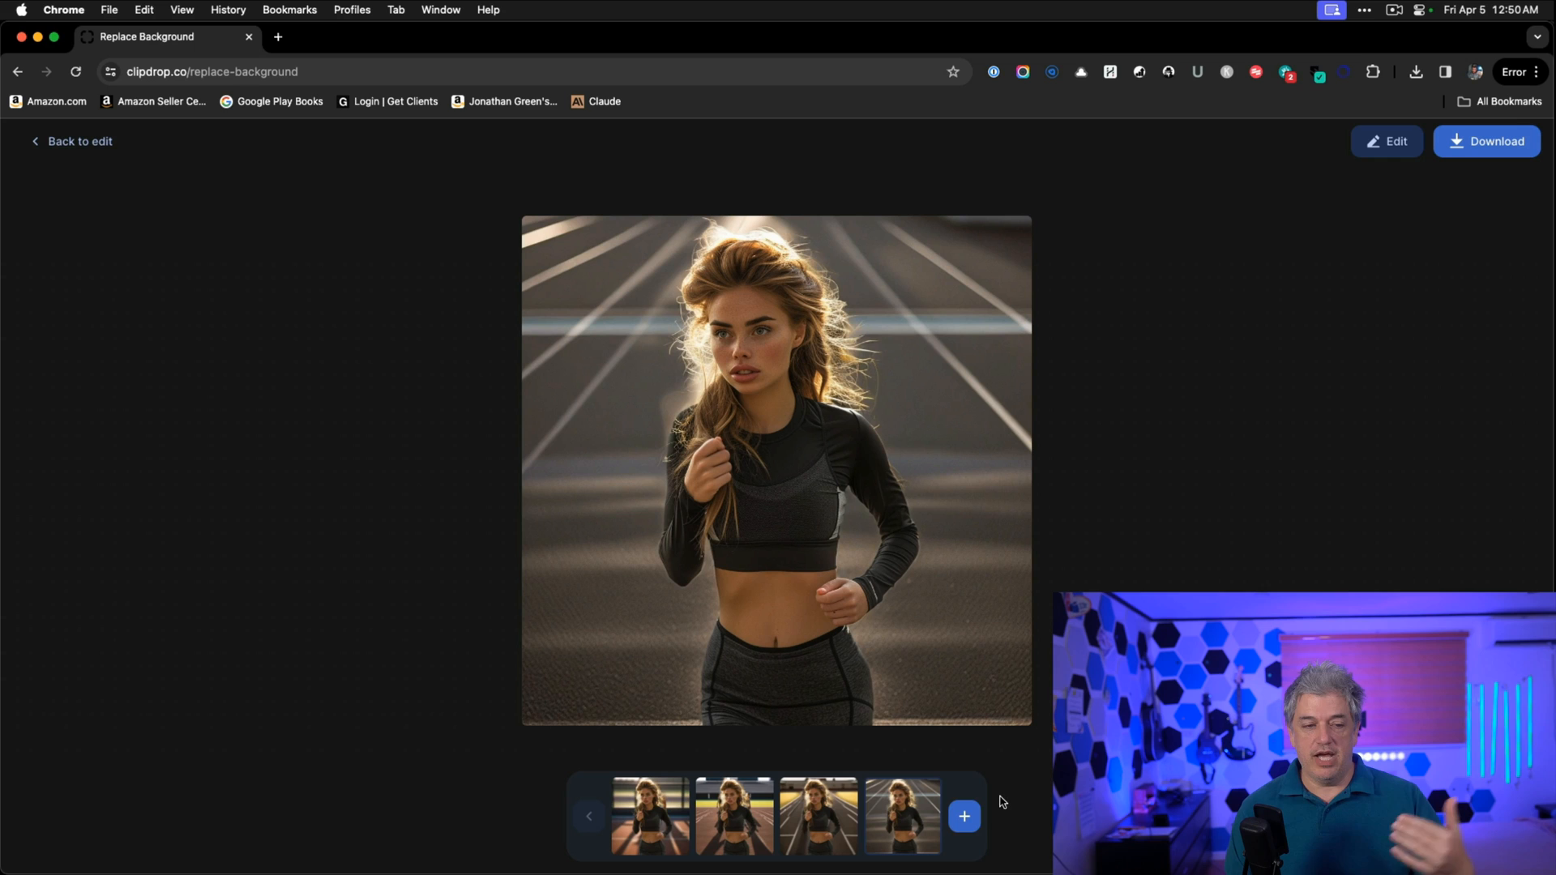
left_click(668, 796)
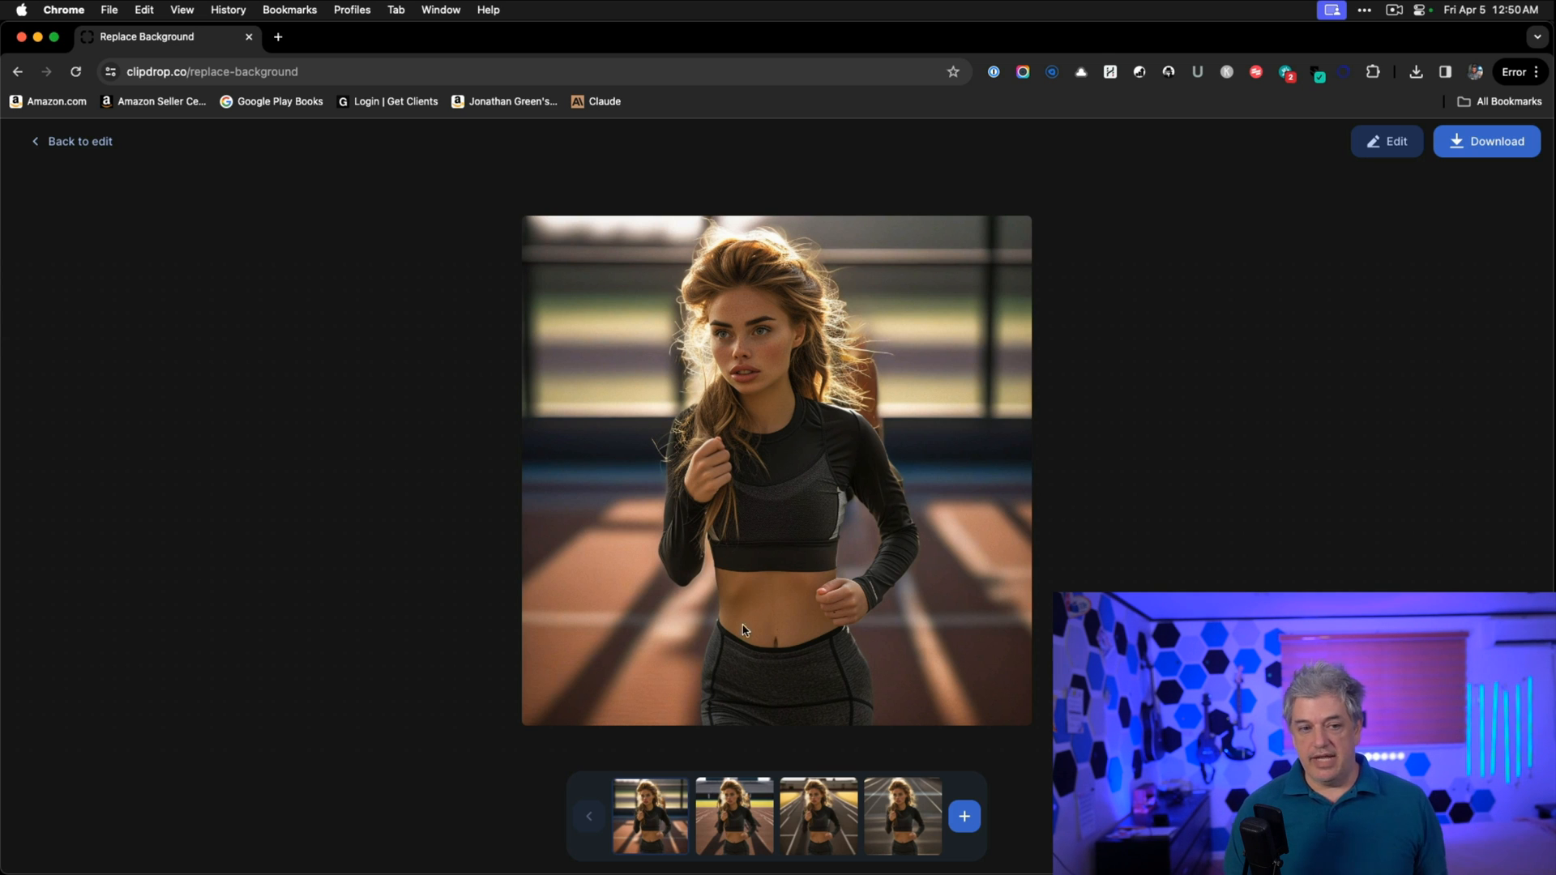
left_click(766, 839)
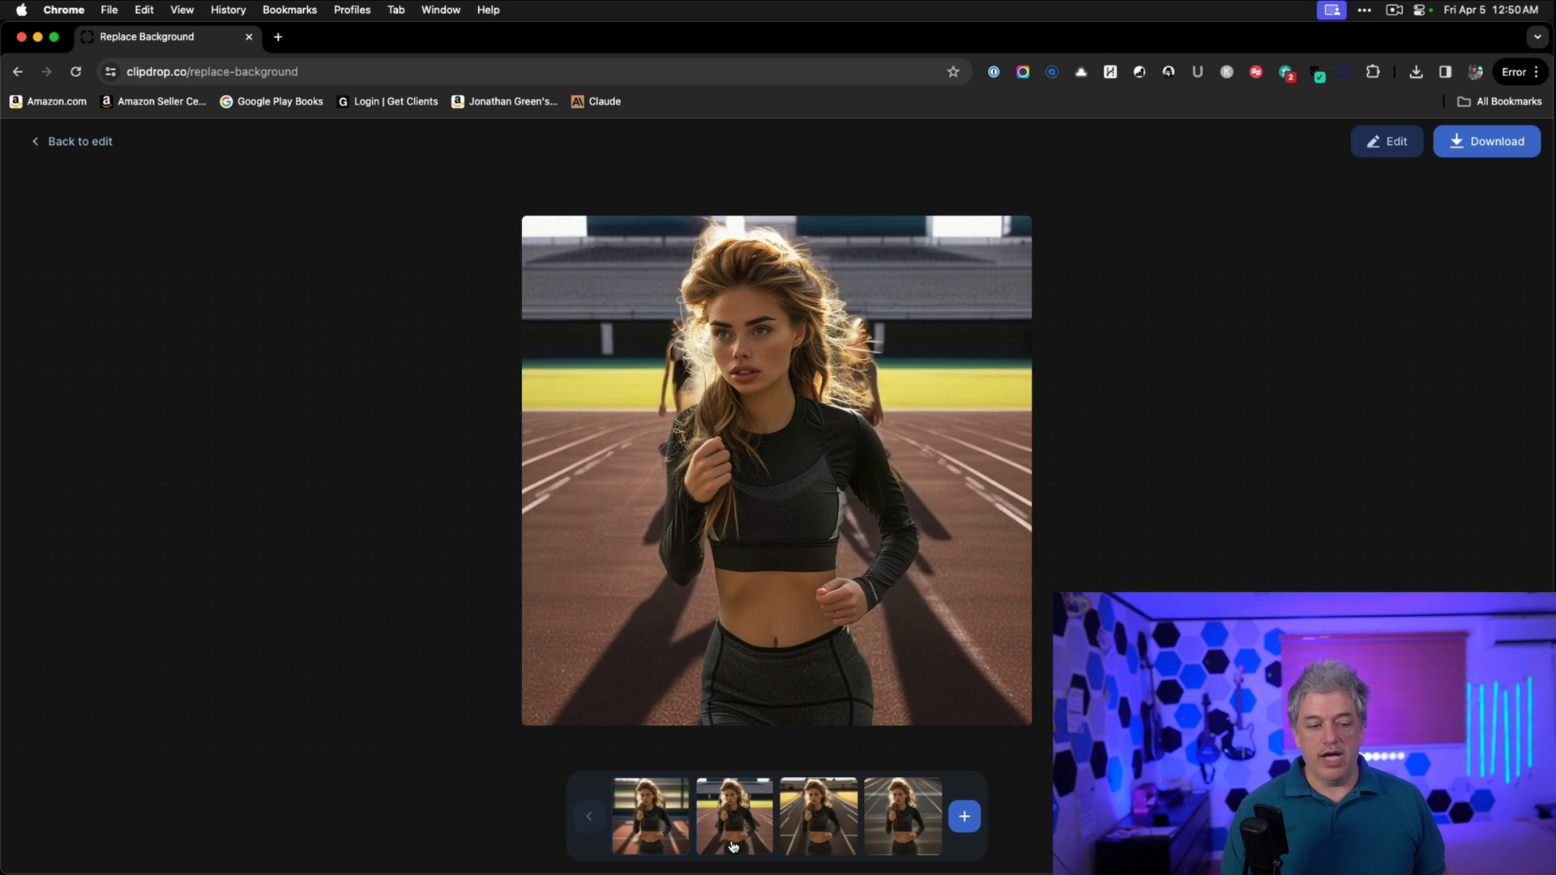
left_click(817, 815)
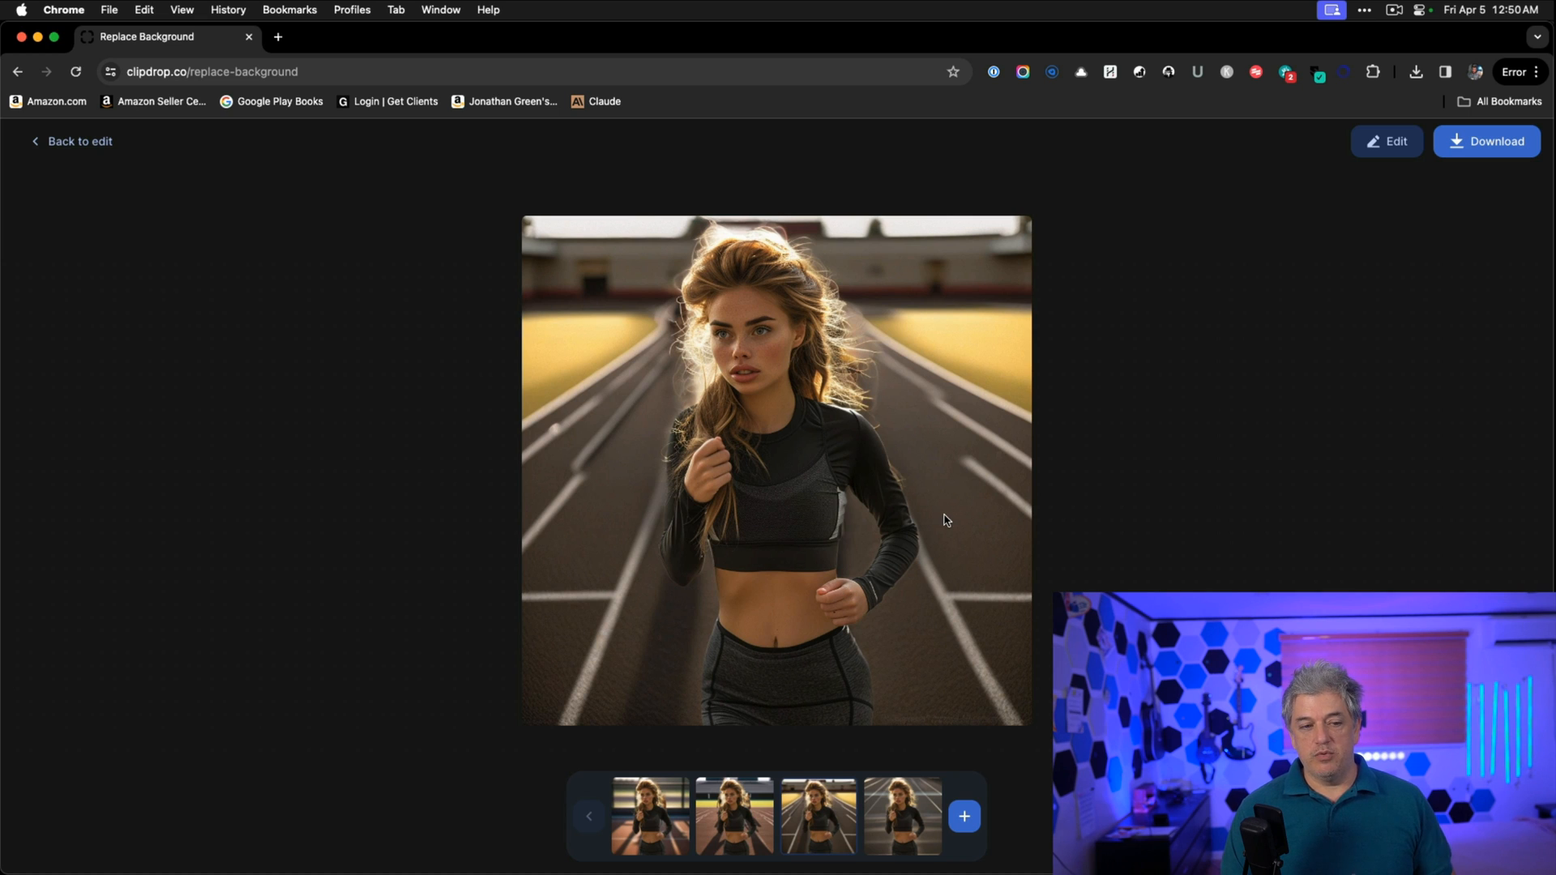
left_click(906, 816)
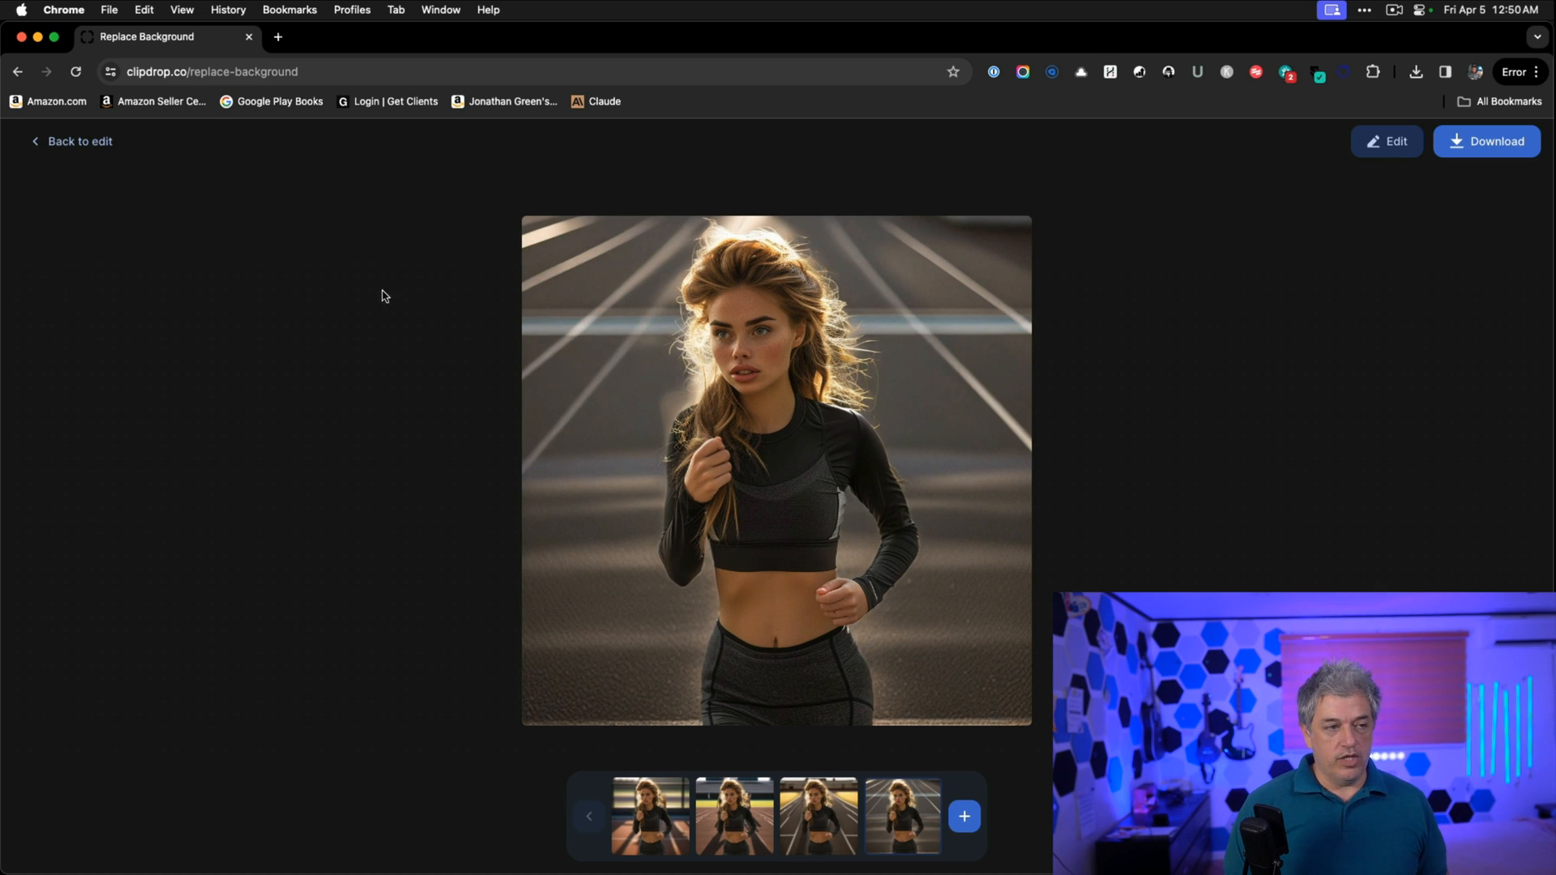
Replace the background prompt with 'gym' and generate gym backgrounds for the jogging woman.
left_click(79, 141)
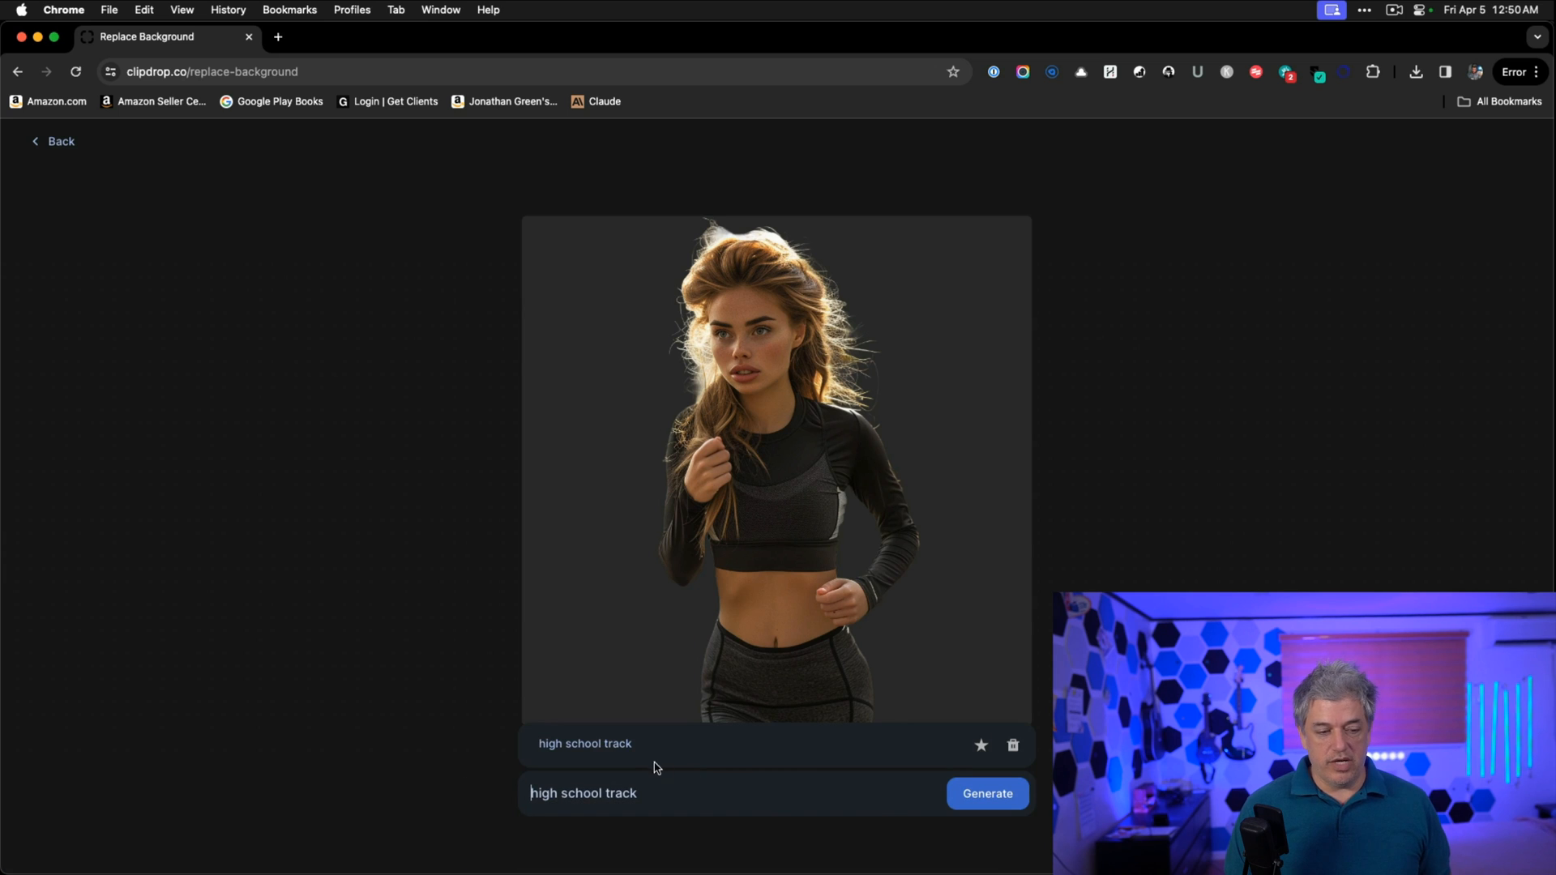
left_click_drag(661, 791, 514, 778)
type("gym")
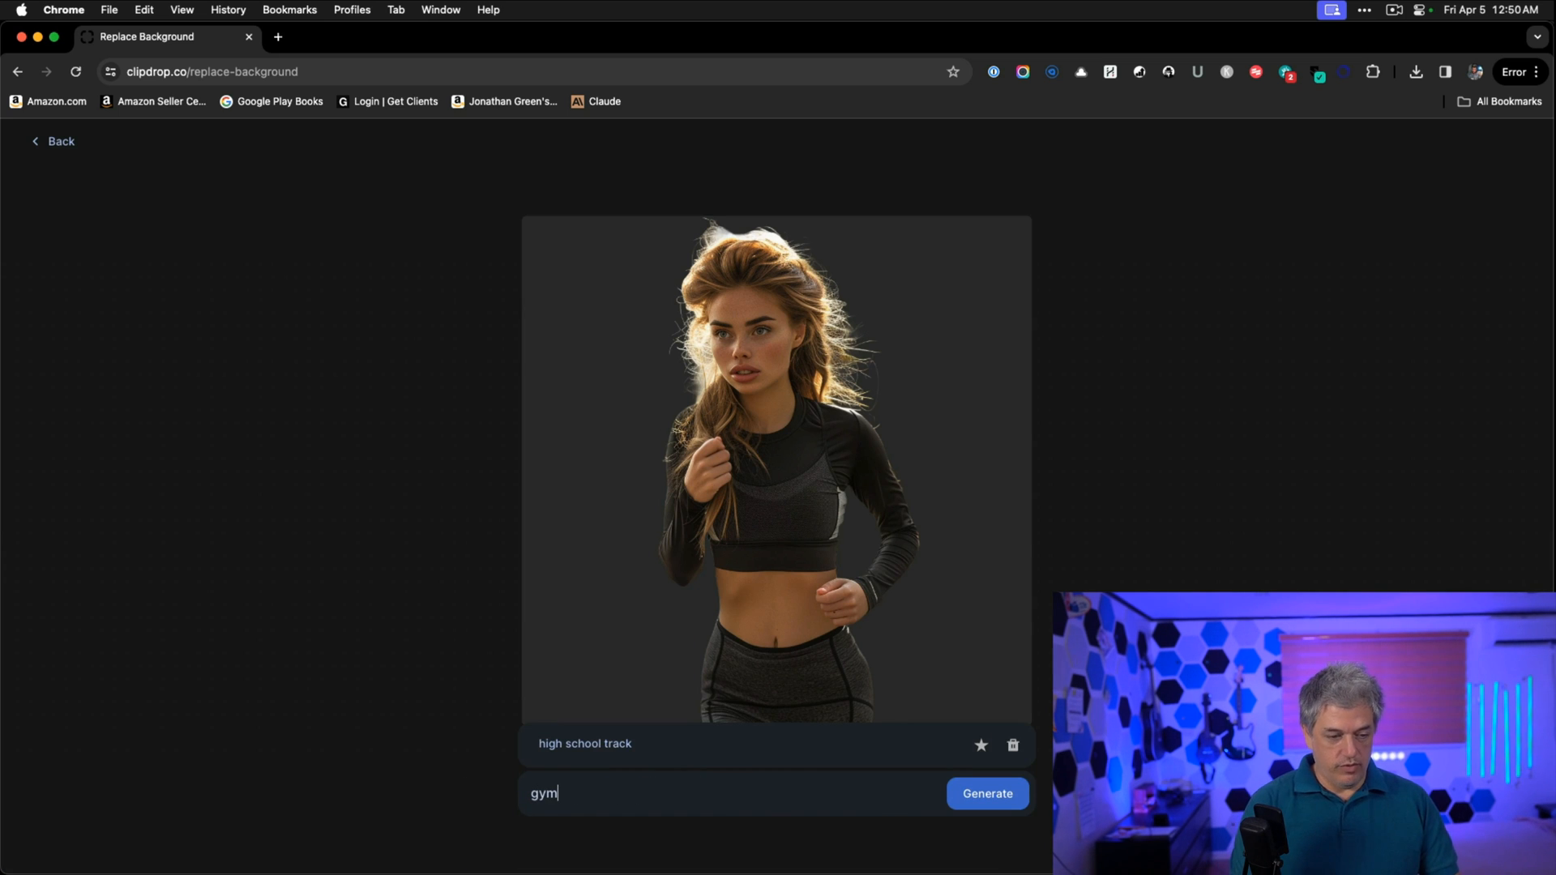
left_click(1009, 789)
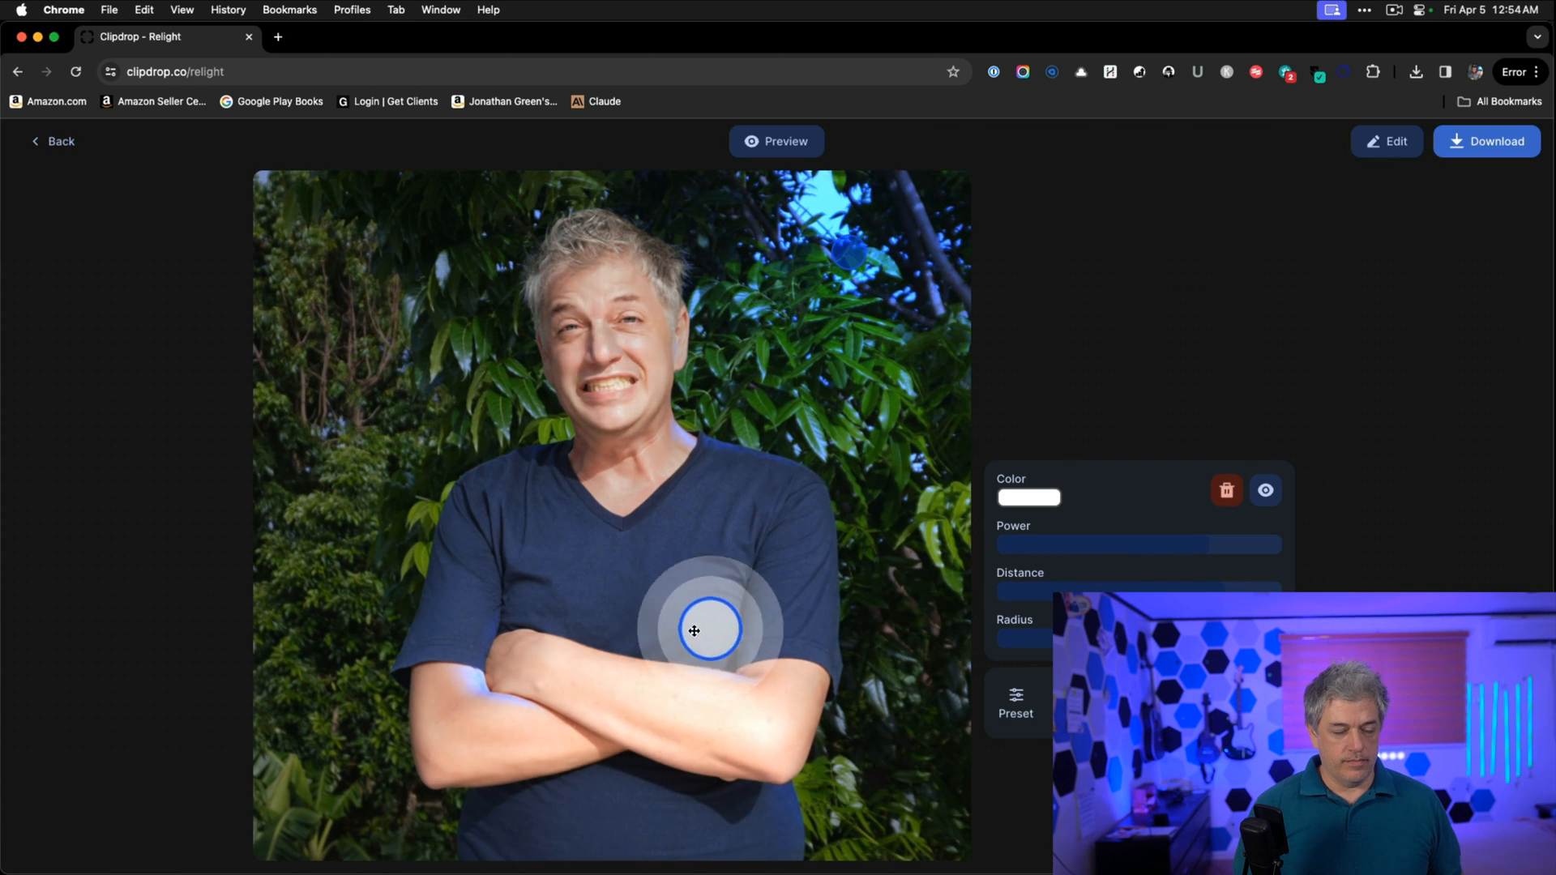
Place a blue light in the upper foliage, then try the blue/magenta preset and settle on the natural preset.
mouse_move(822, 243)
left_mouse_down()
mouse_move(746, 246)
mouse_move(821, 217)
left_mouse_up()
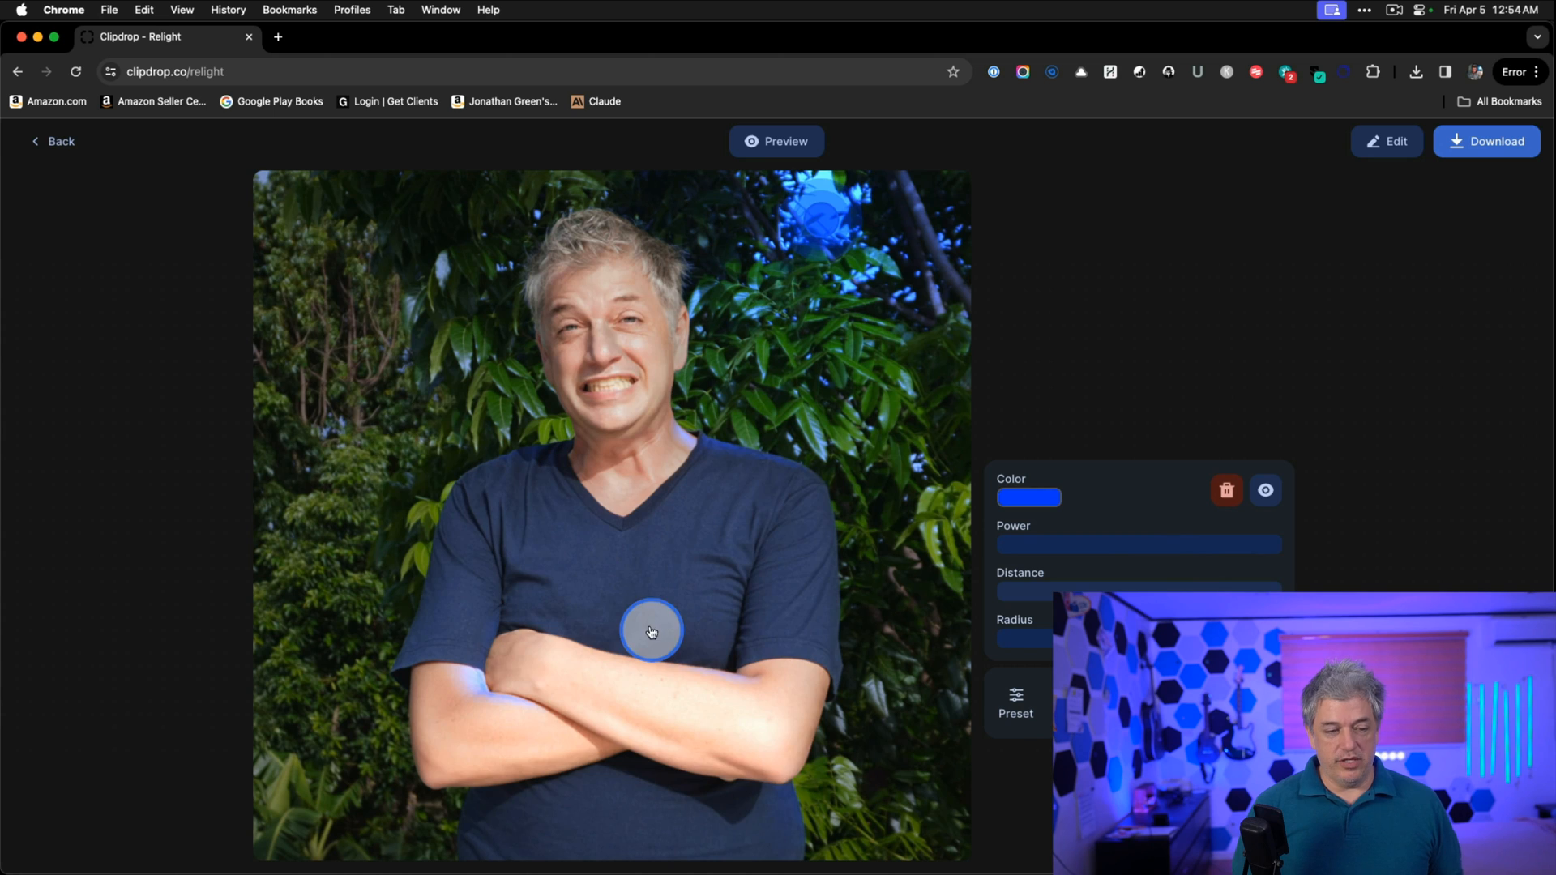
left_click_drag(651, 631, 351, 355)
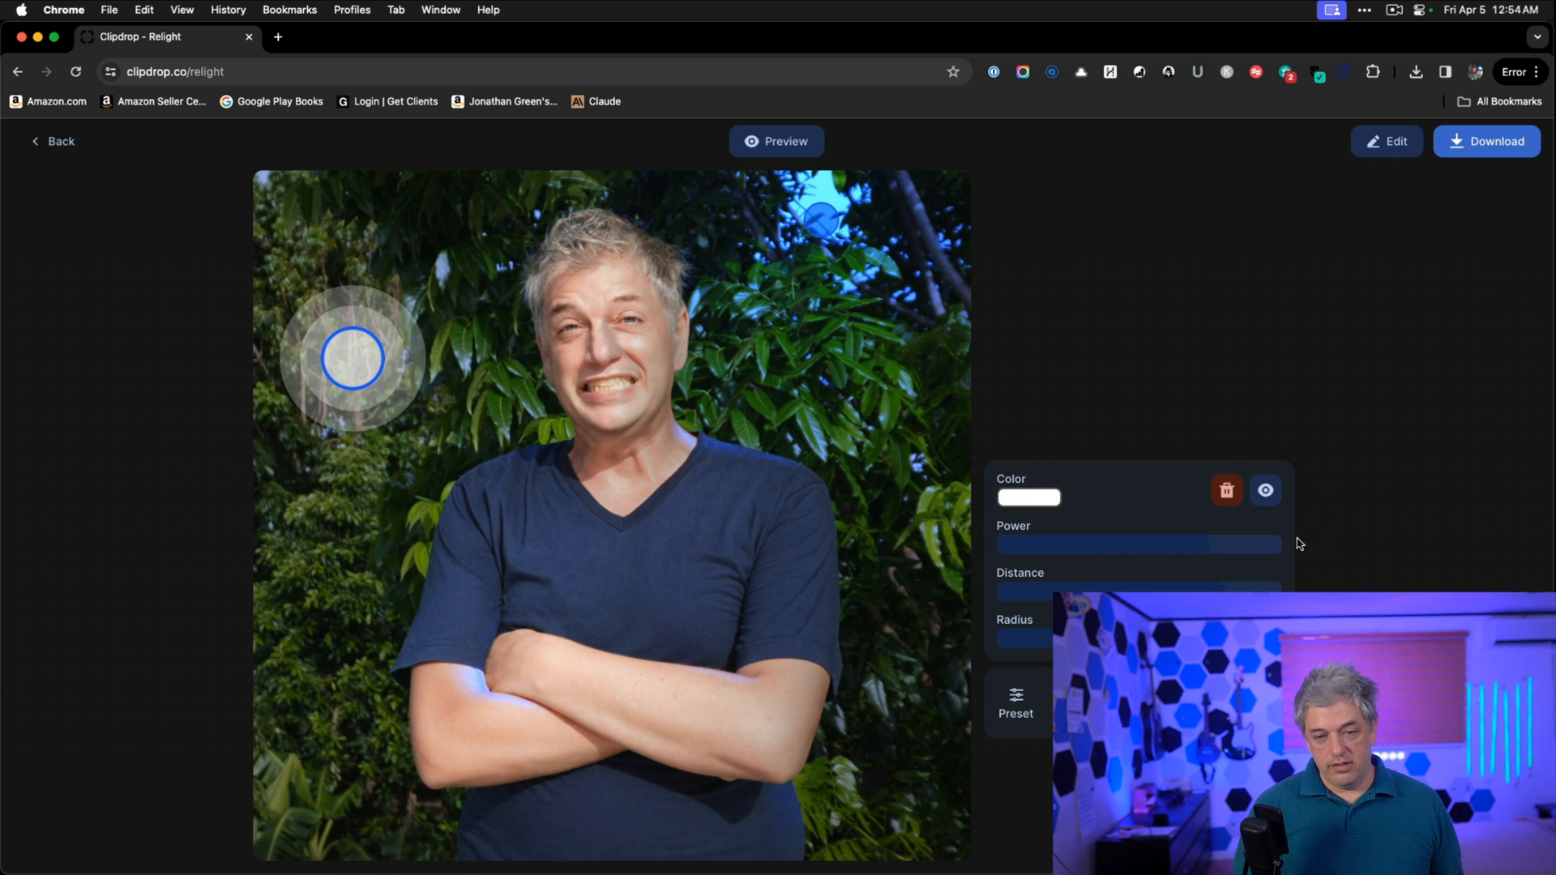
left_click(1017, 704)
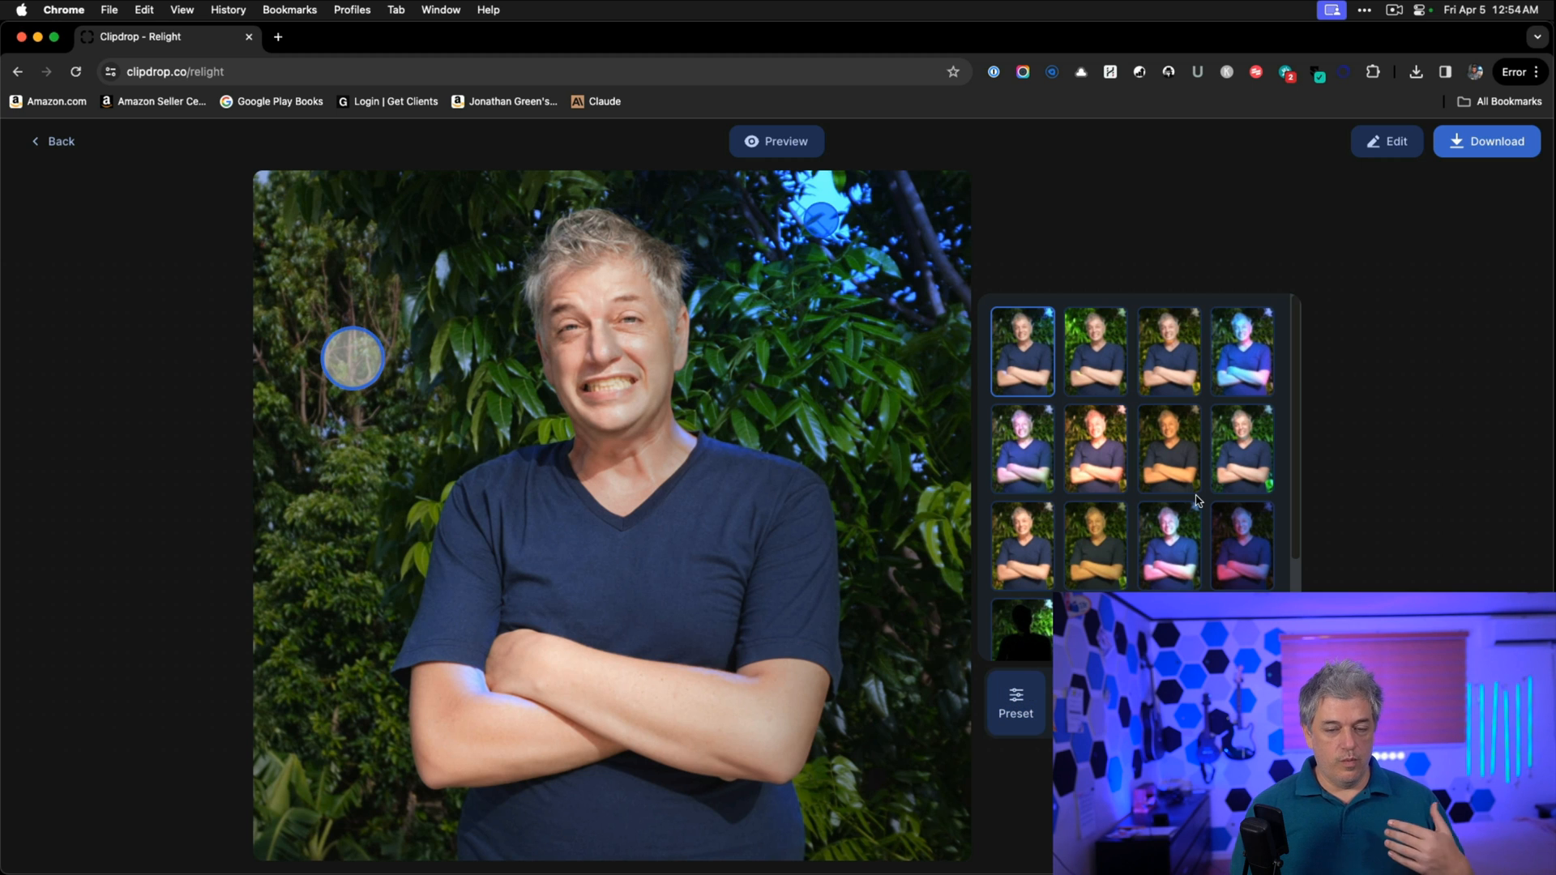
left_click(1238, 377)
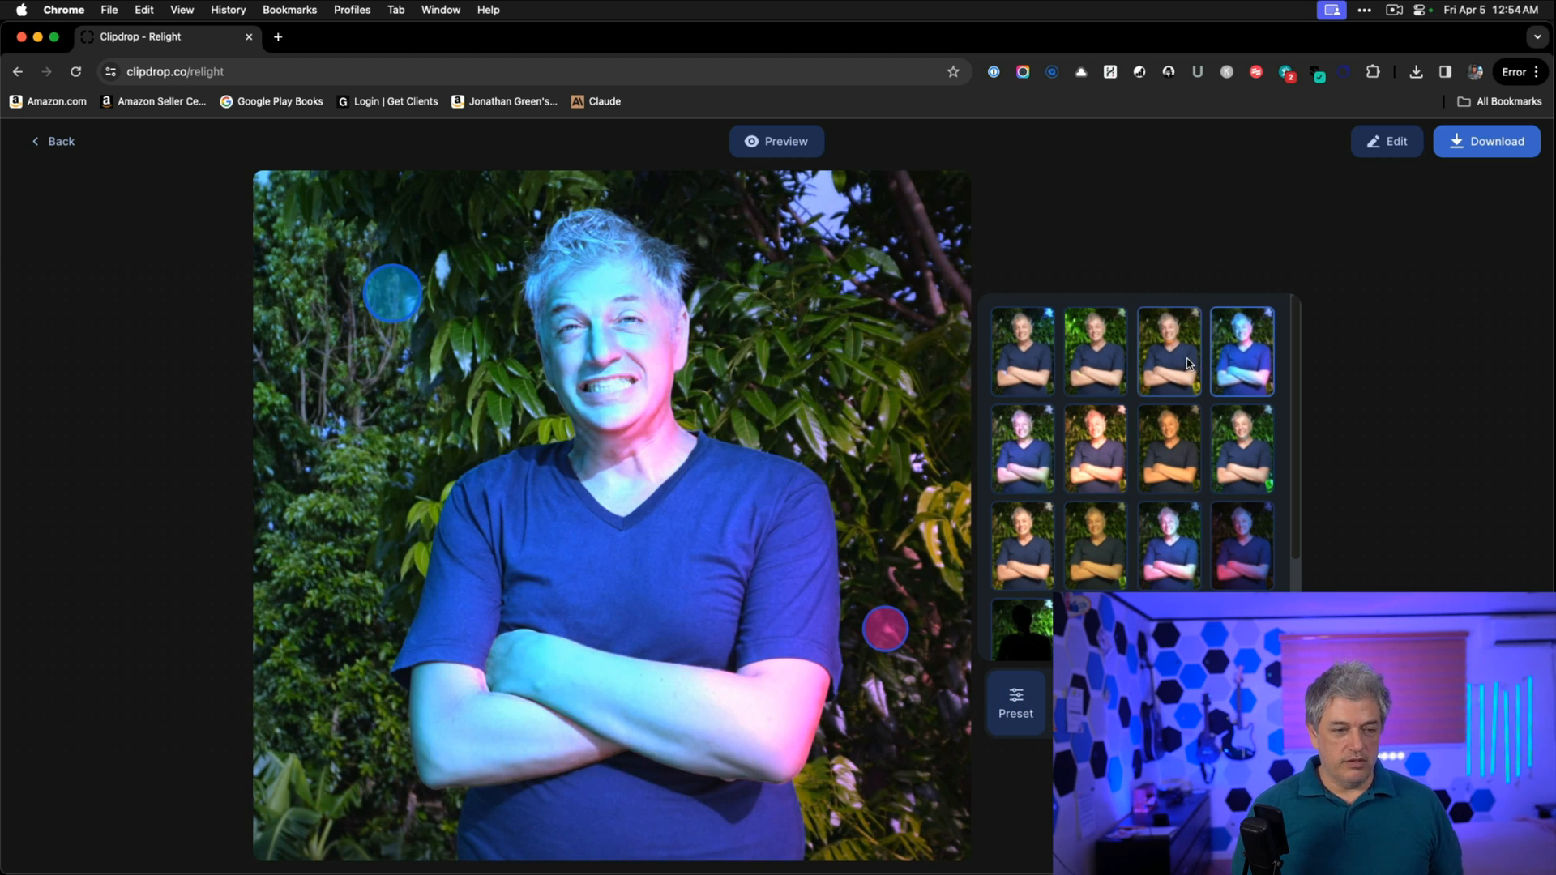
left_click(1189, 363)
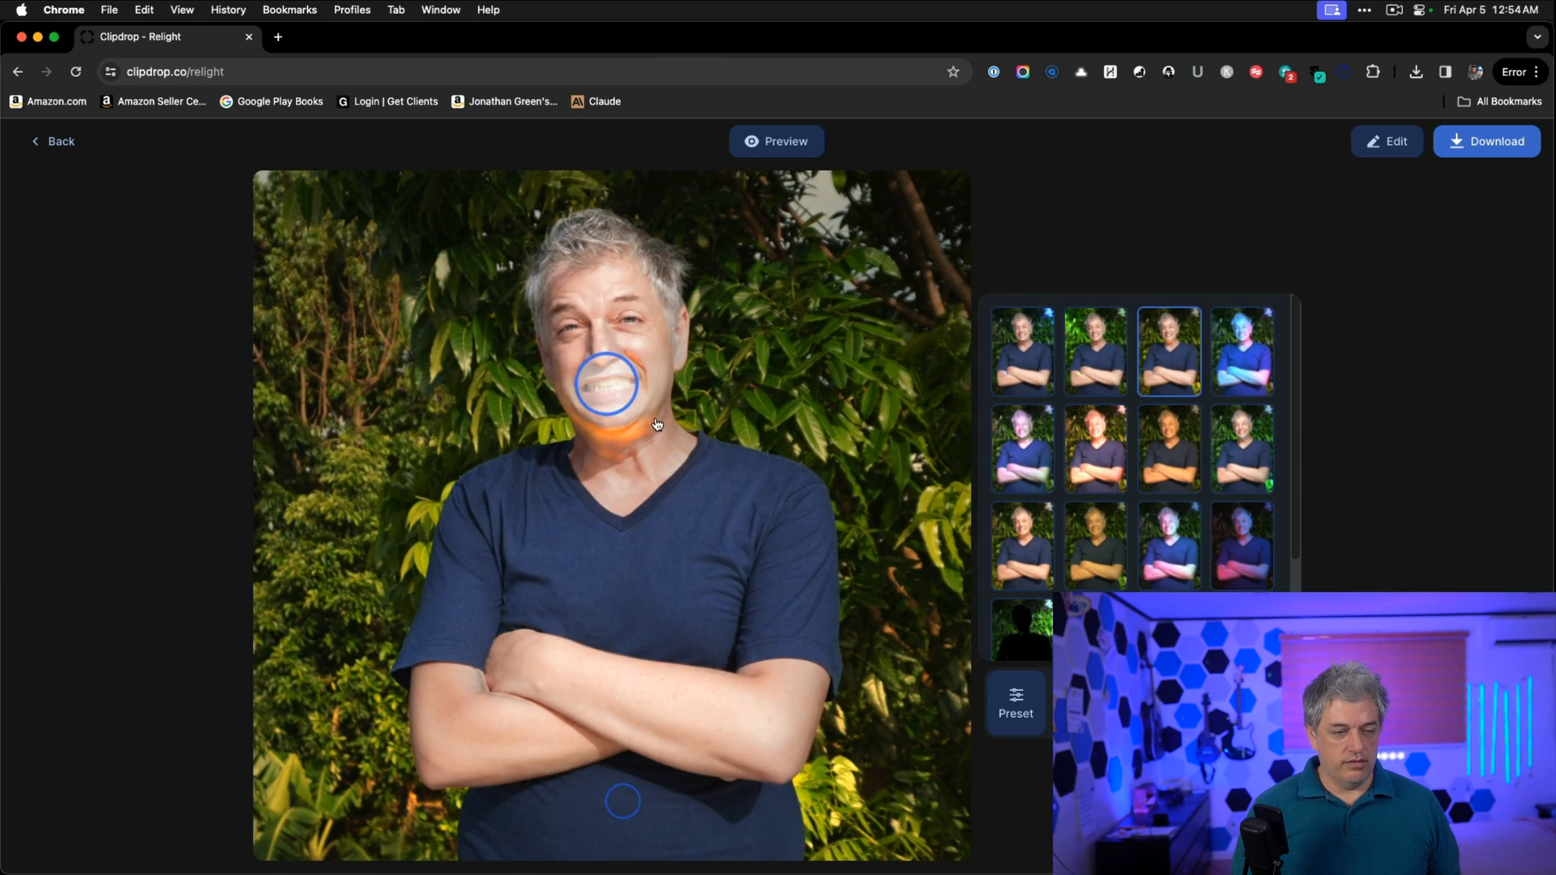
Move the face light out to the right-edge foliage and adjust its Power.
mouse_move(609, 387)
left_mouse_down()
mouse_move(901, 501)
mouse_move(365, 481)
mouse_move(850, 470)
mouse_move(828, 618)
mouse_move(806, 267)
mouse_move(315, 351)
mouse_move(928, 298)
left_mouse_up()
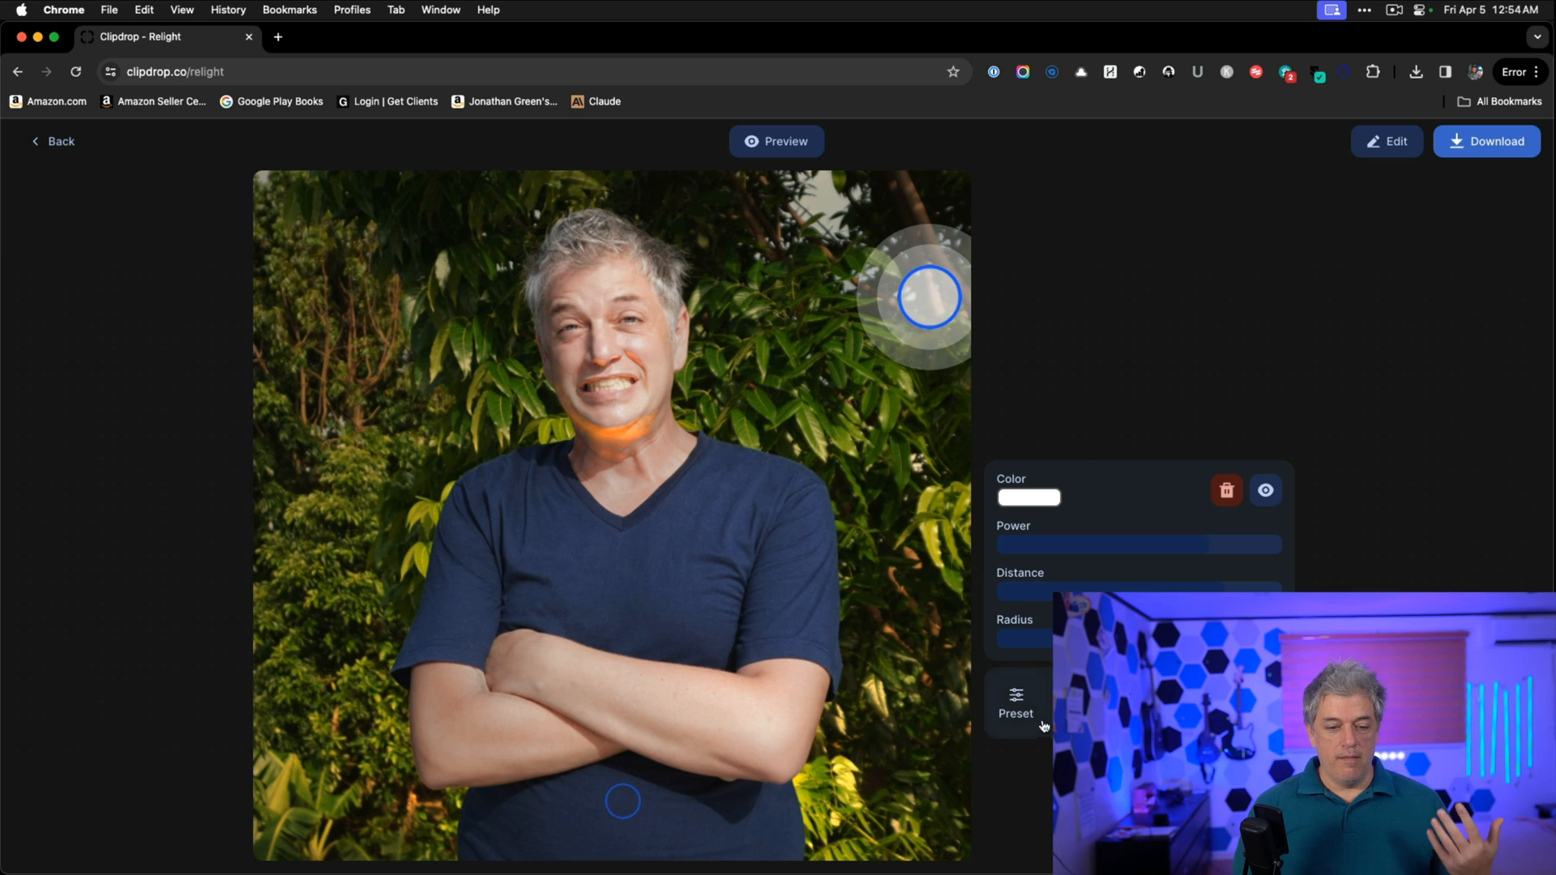
left_click(1131, 401)
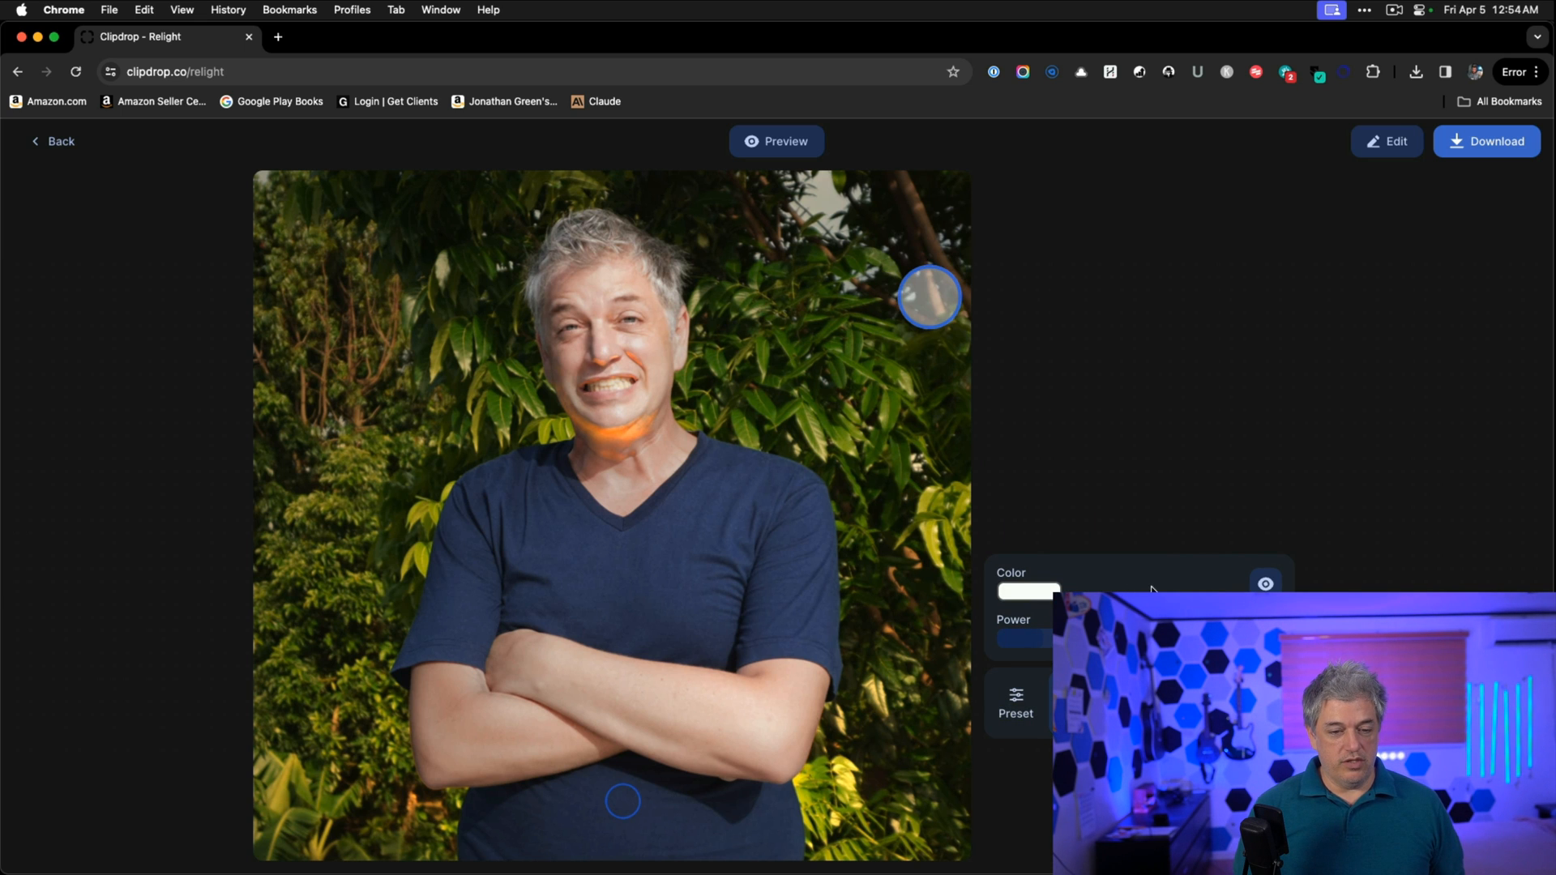
left_click_drag(1010, 639, 1024, 641)
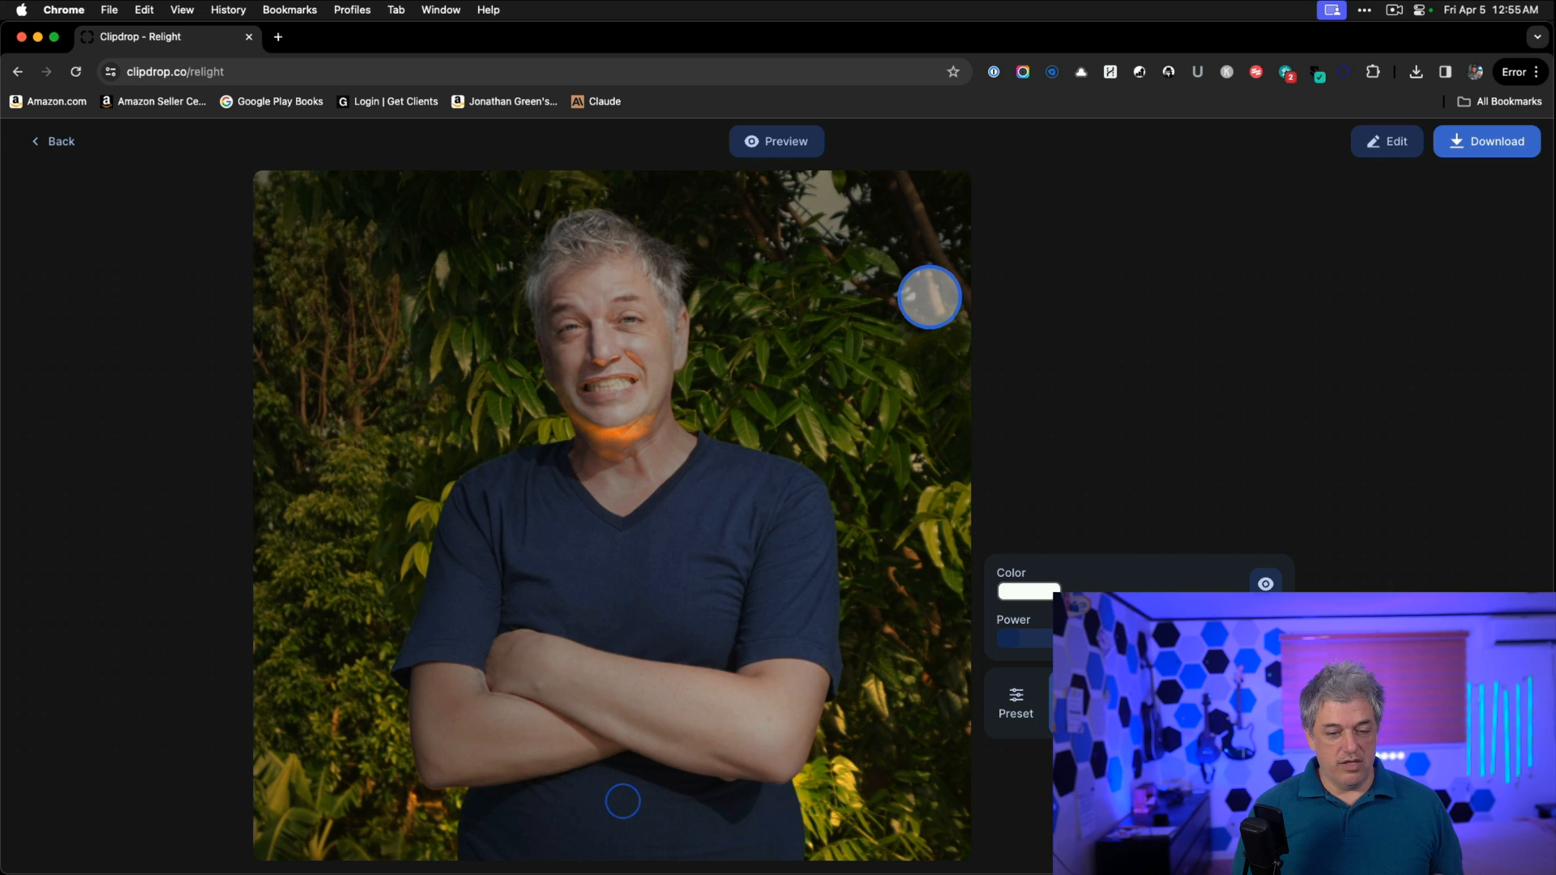
left_click(1016, 703)
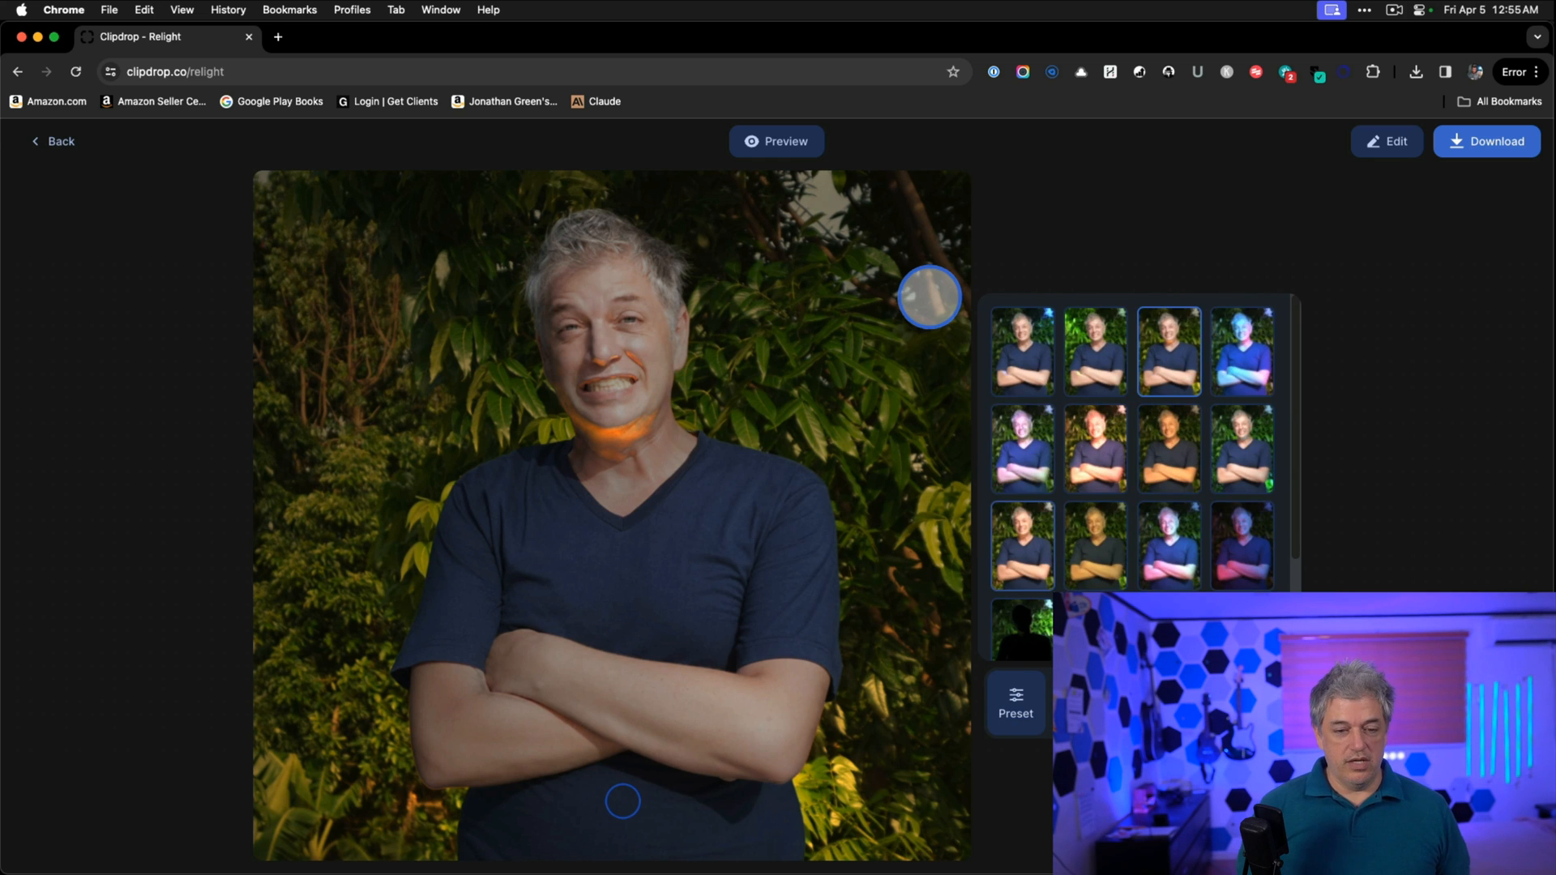
Apply the dark silhouette preset and drag its light into the foliage behind the man.
left_click(1022, 627)
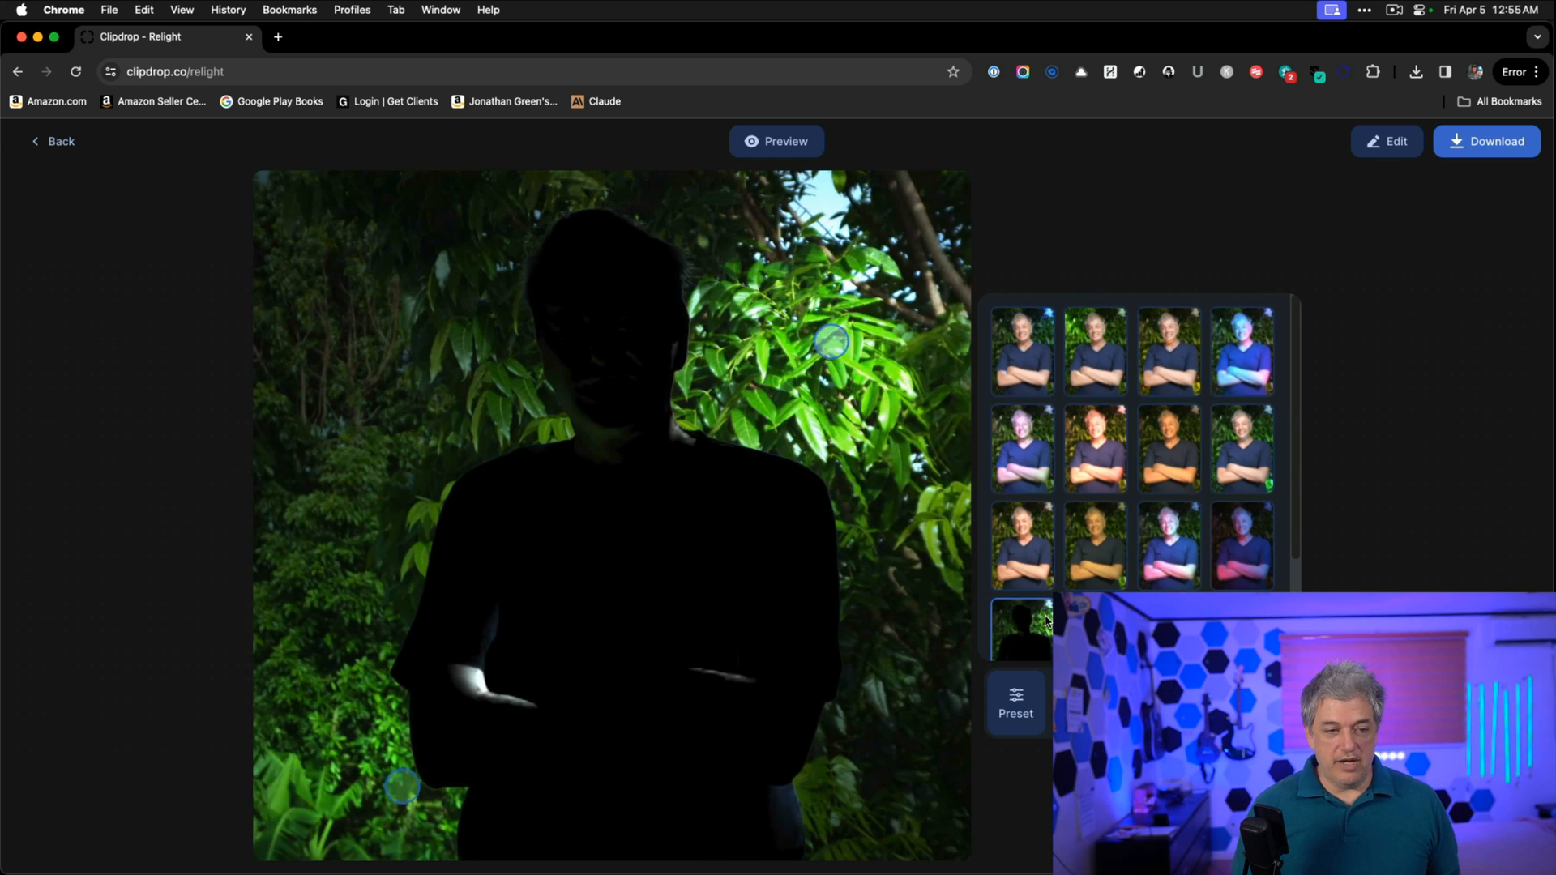
mouse_move(839, 344)
left_mouse_down()
mouse_move(766, 461)
mouse_move(864, 366)
left_mouse_up()
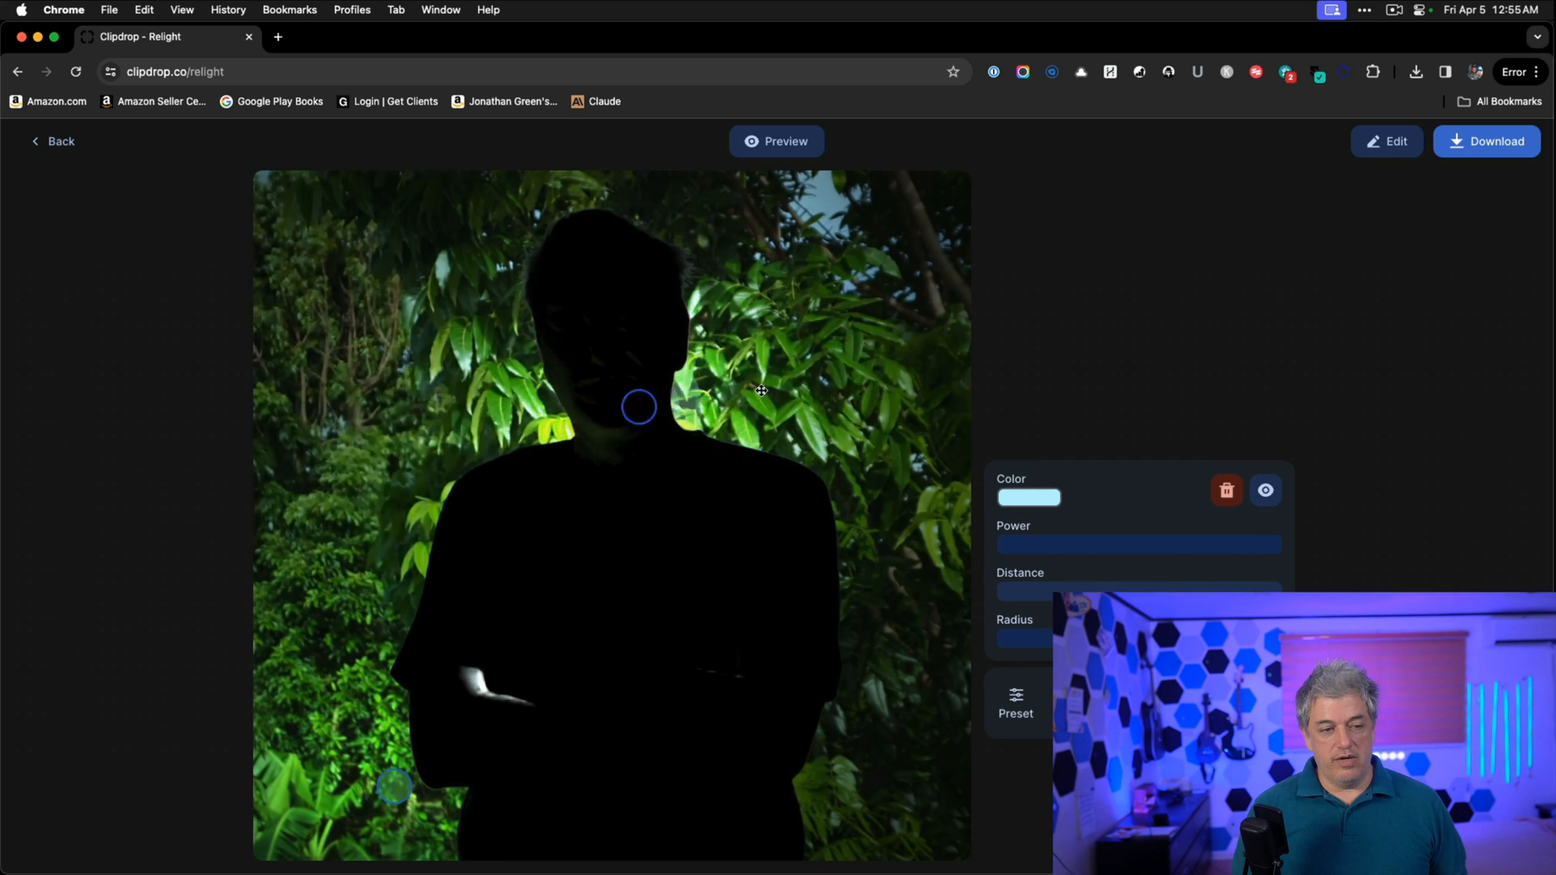